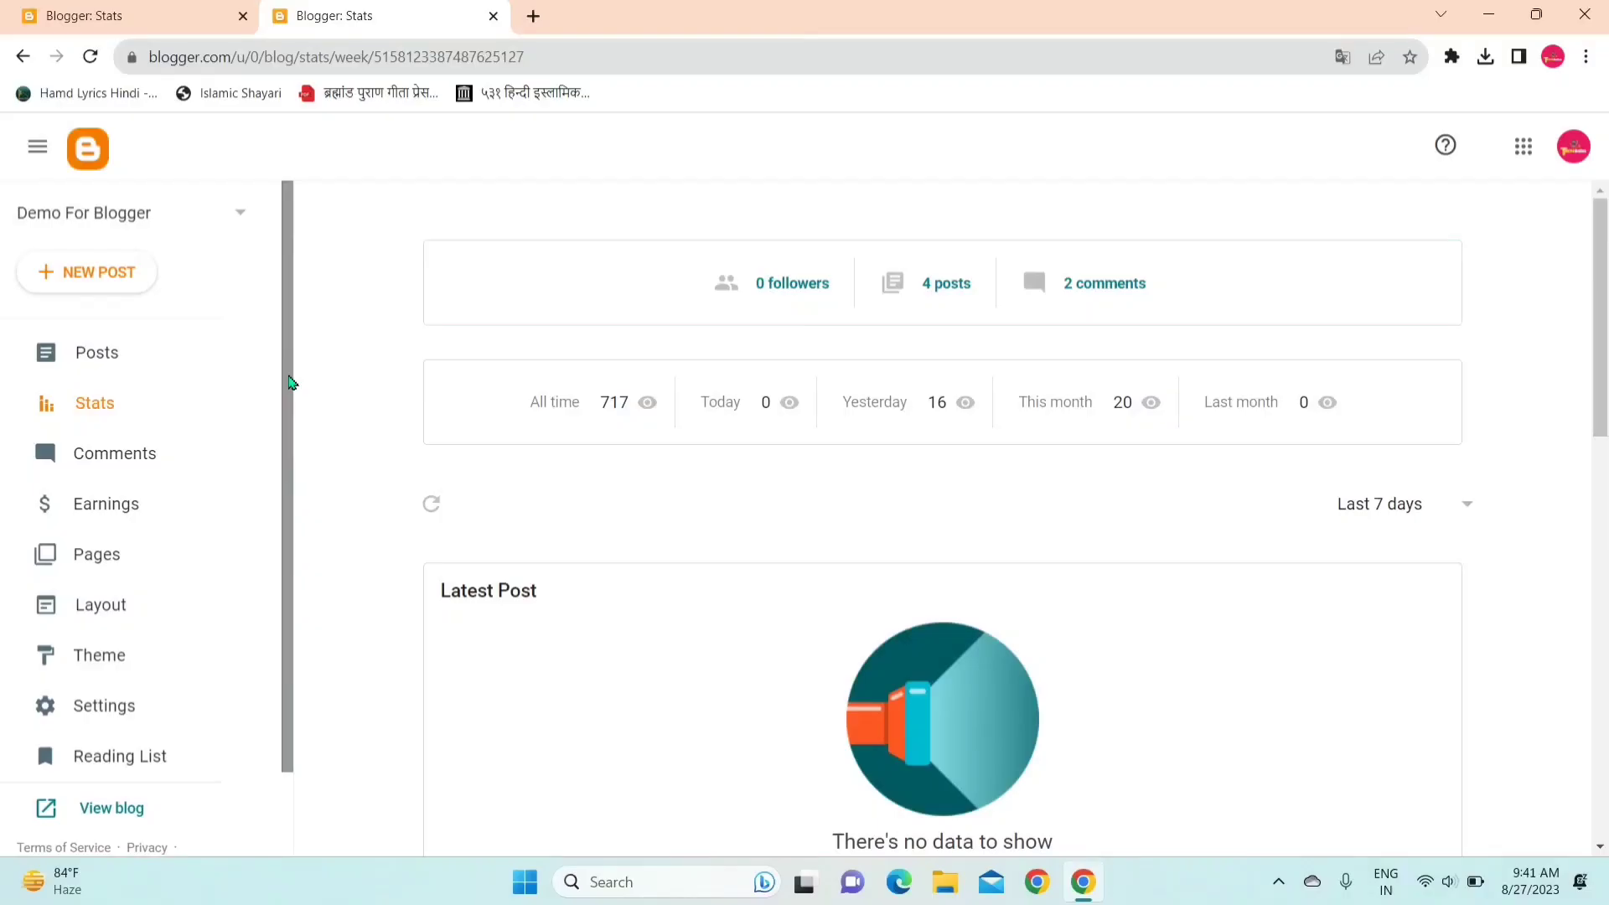
# - View the live Demo For Blogger site and look through its current theme layout and posts
pyautogui.moveTo(289, 384)
pyautogui.mouseDown()
pyautogui.moveTo(295, 484)
pyautogui.moveTo(287, 363)
pyautogui.mouseUp()
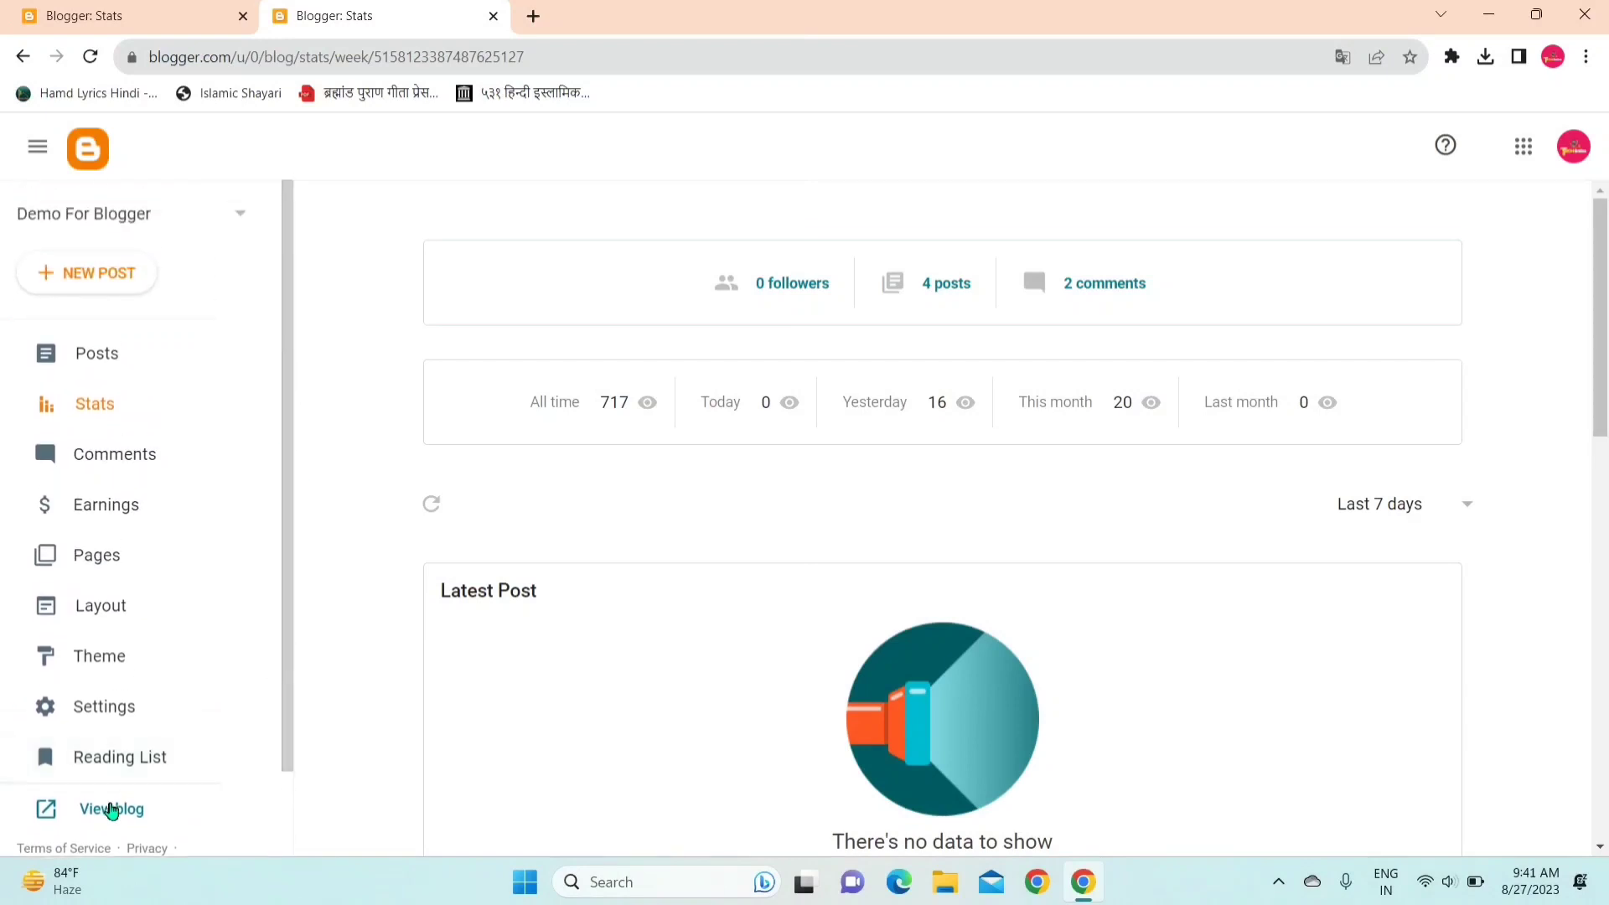
pyautogui.click(111, 809)
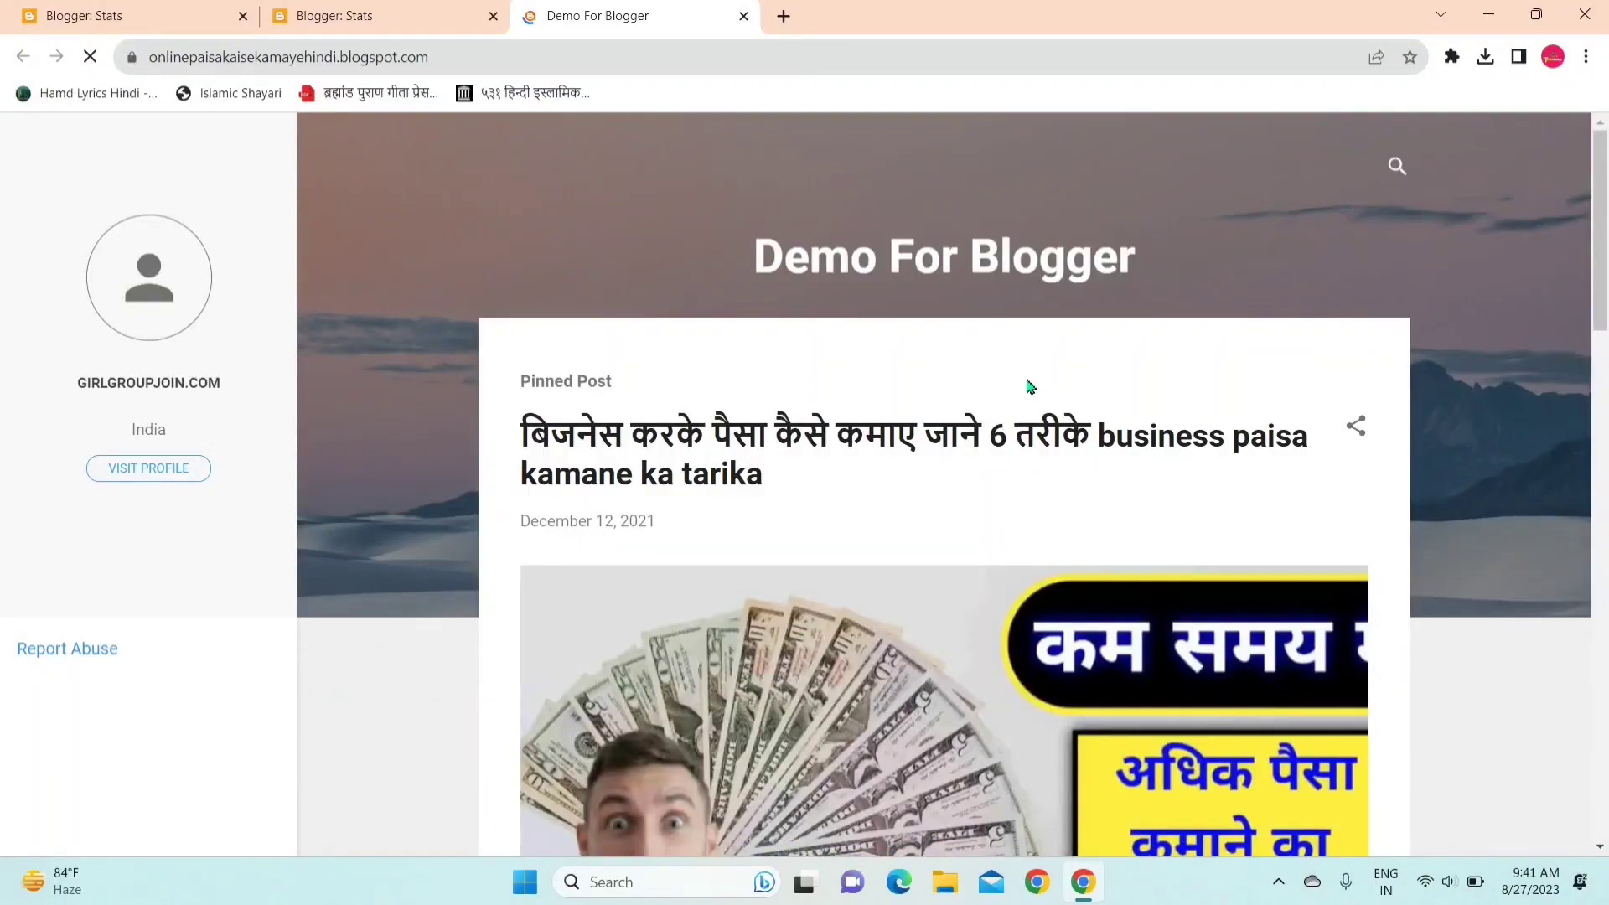
pyautogui.scroll(-10, 1602, 228)
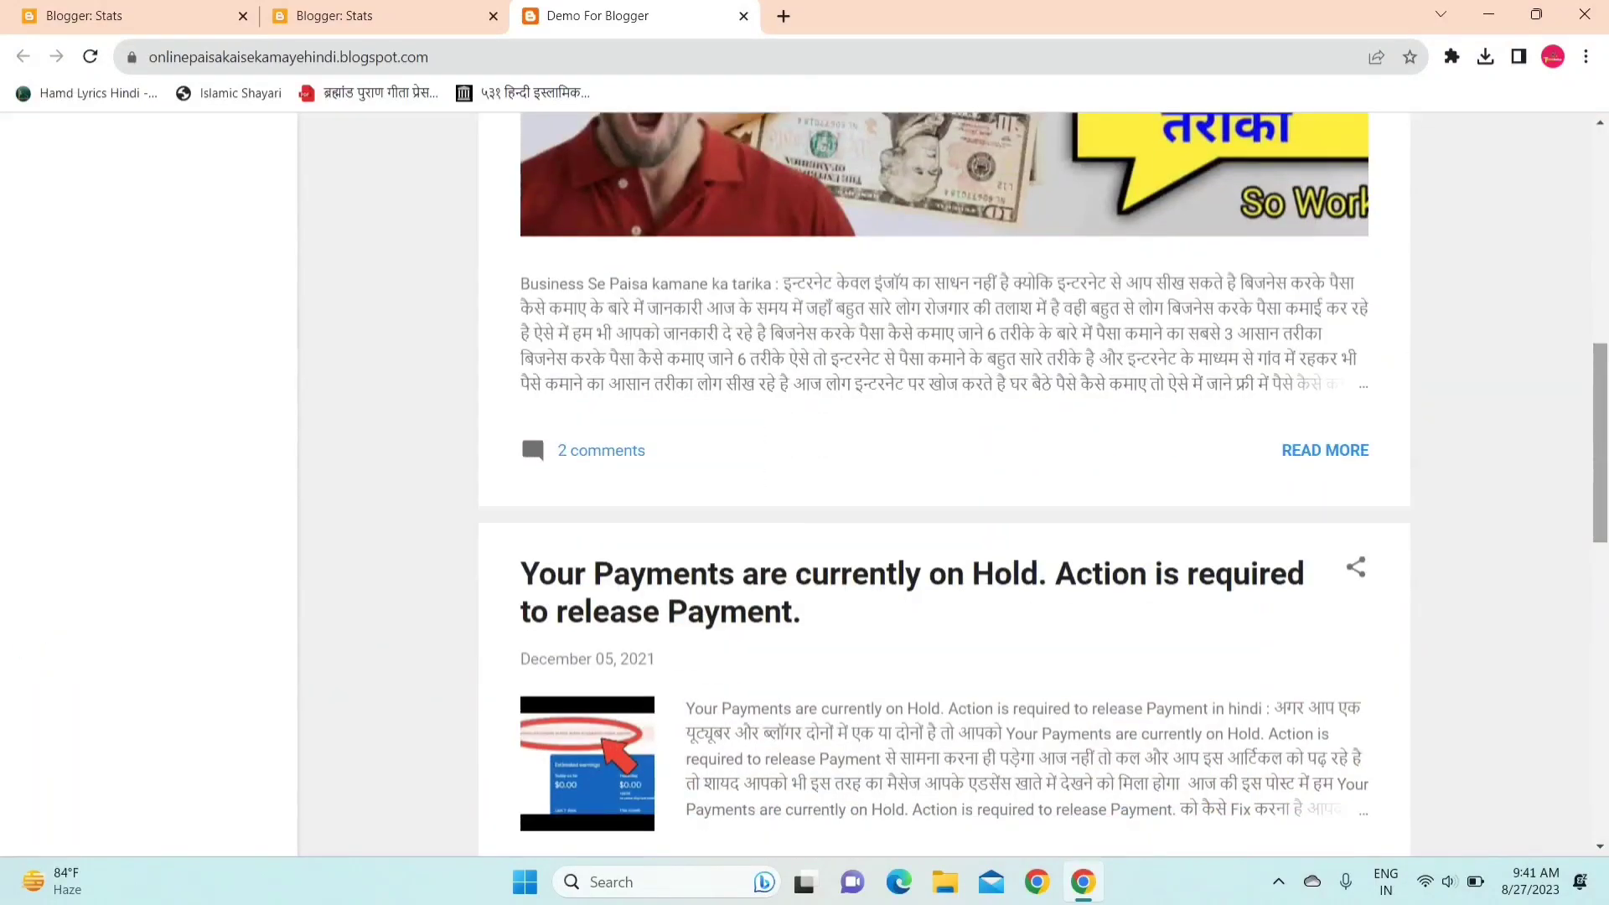
pyautogui.scroll(10, 1602, 228)
pyautogui.scroll(-4, 1602, 228)
pyautogui.scroll(4, 1603, 228)
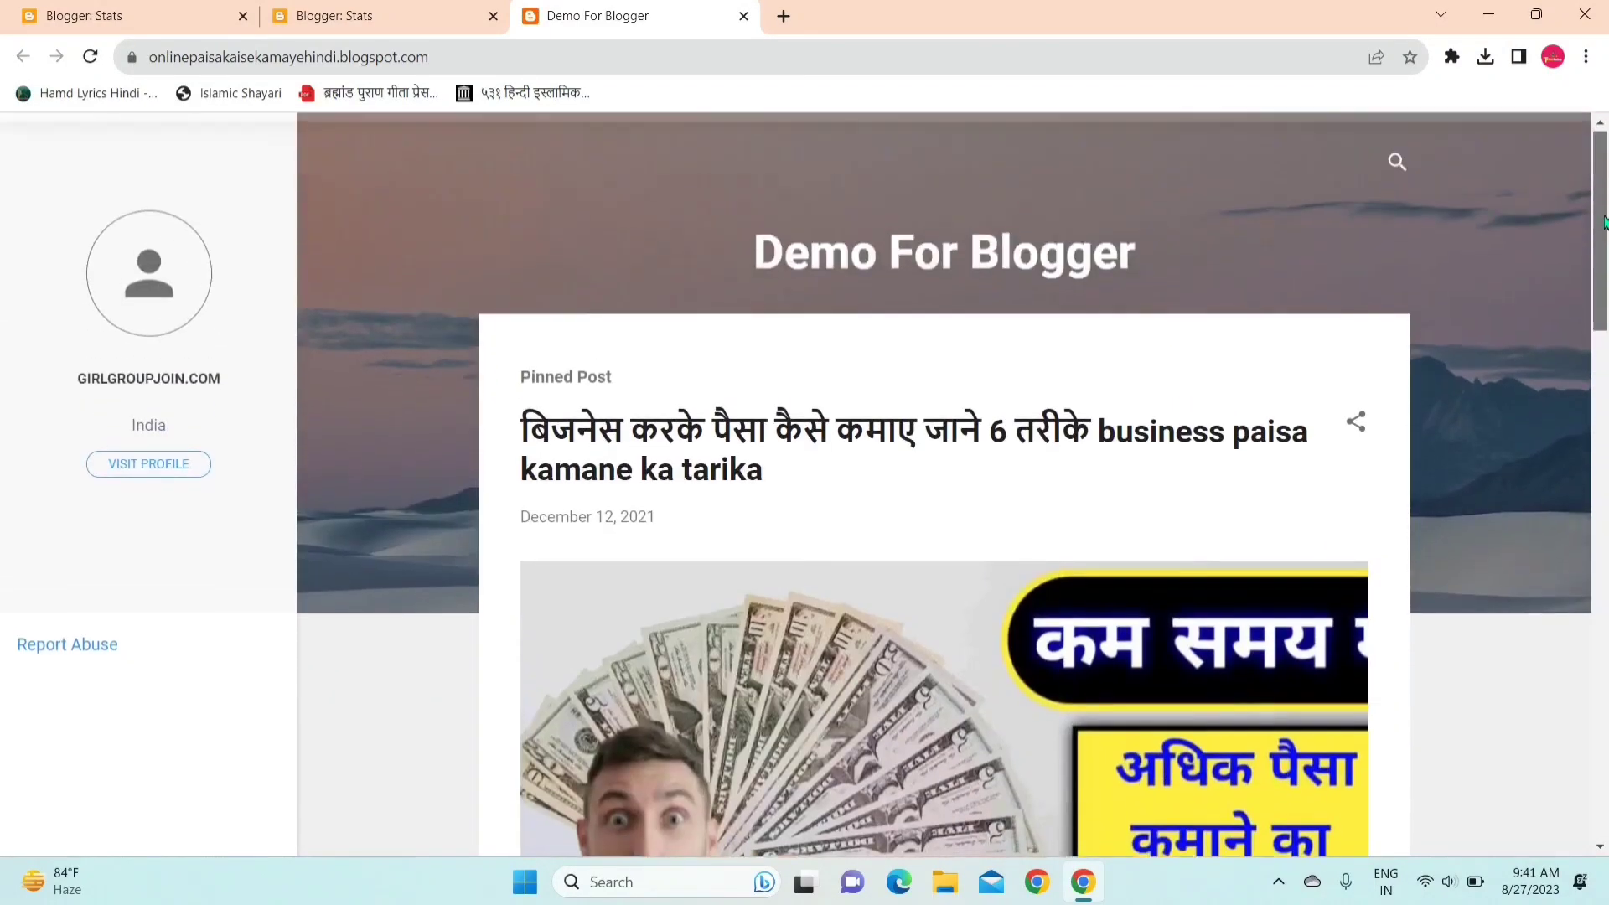
pyautogui.scroll(-3, 1602, 308)
pyautogui.scroll(-5, 1603, 309)
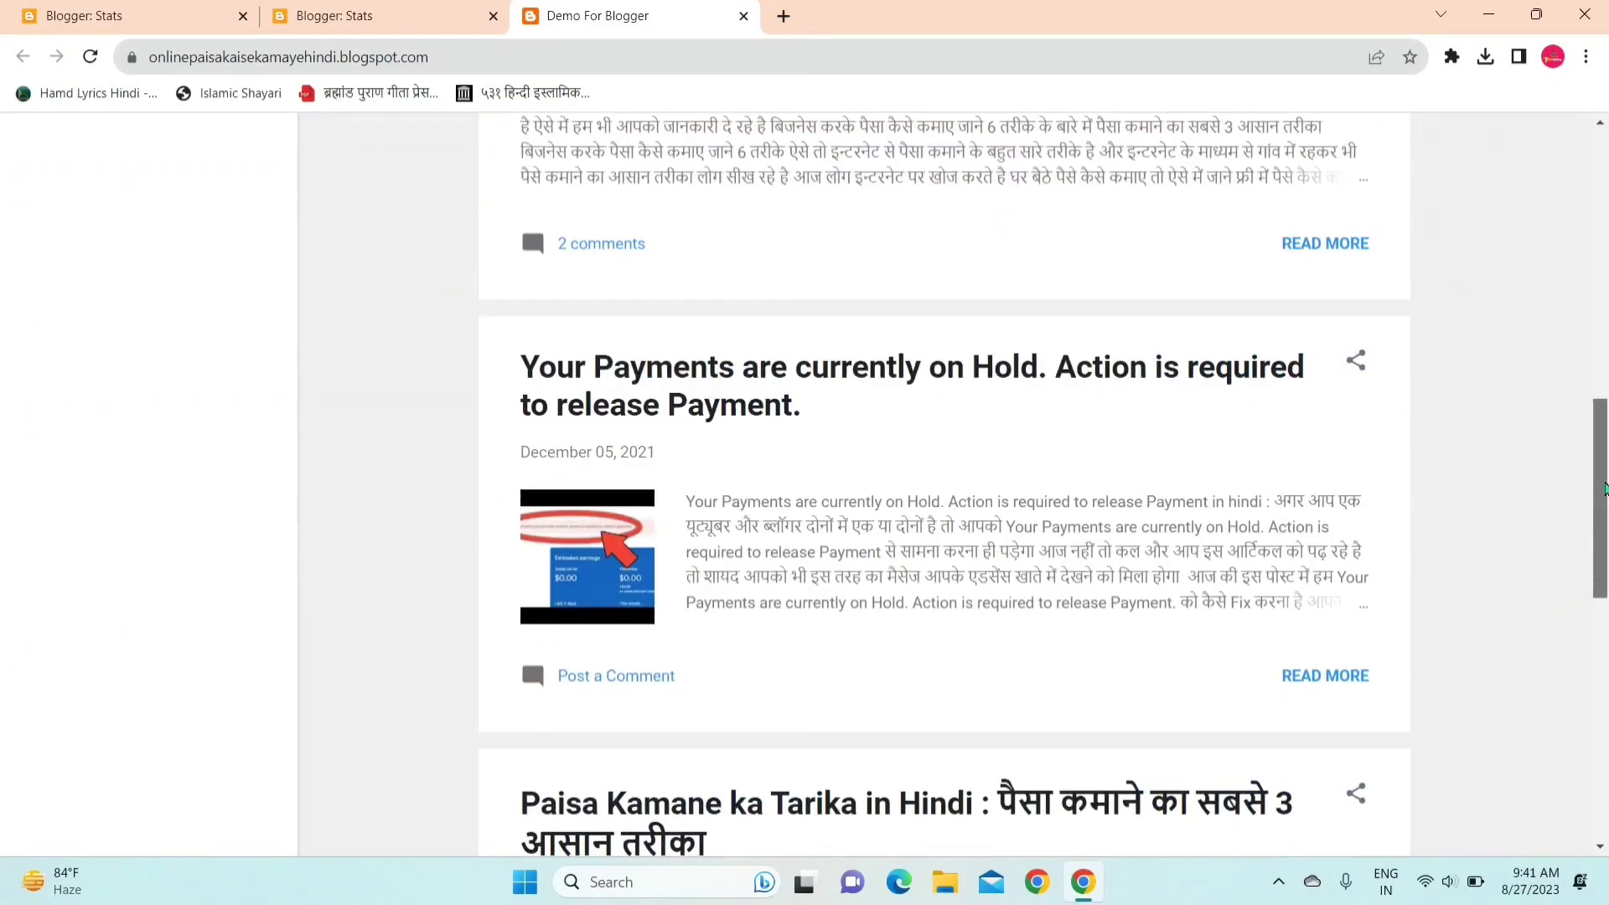
pyautogui.scroll(-5, 1598, 602)
pyautogui.scroll(15, 1597, 602)
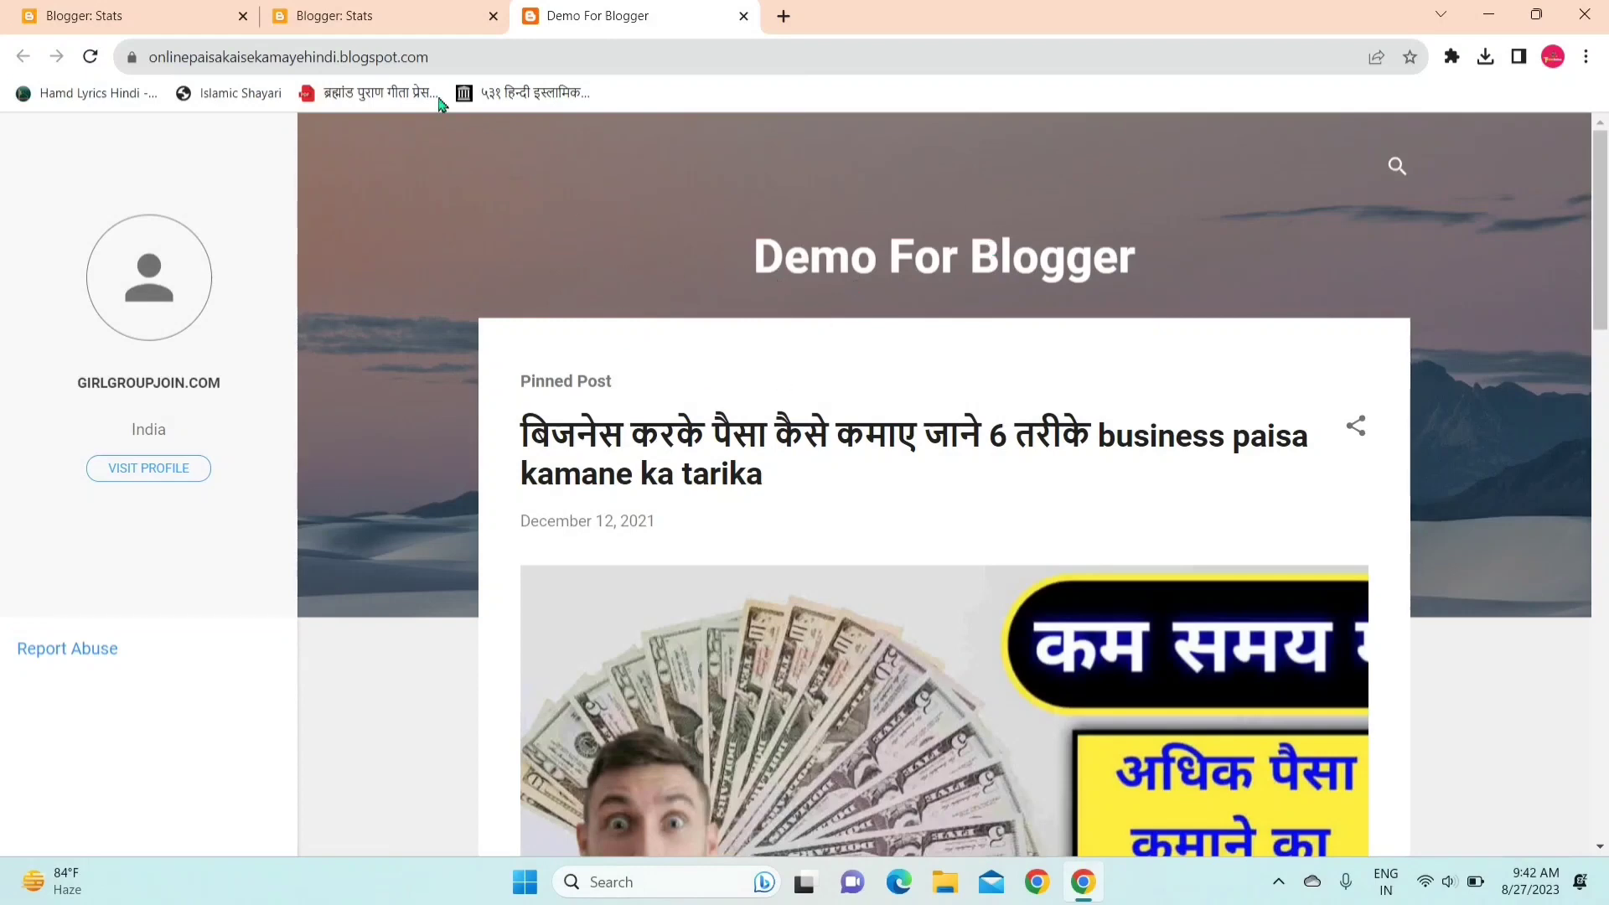
# - Return to the Blogger dashboard and open the theme settings for Demo For Blogger
pyautogui.click(397, 8)
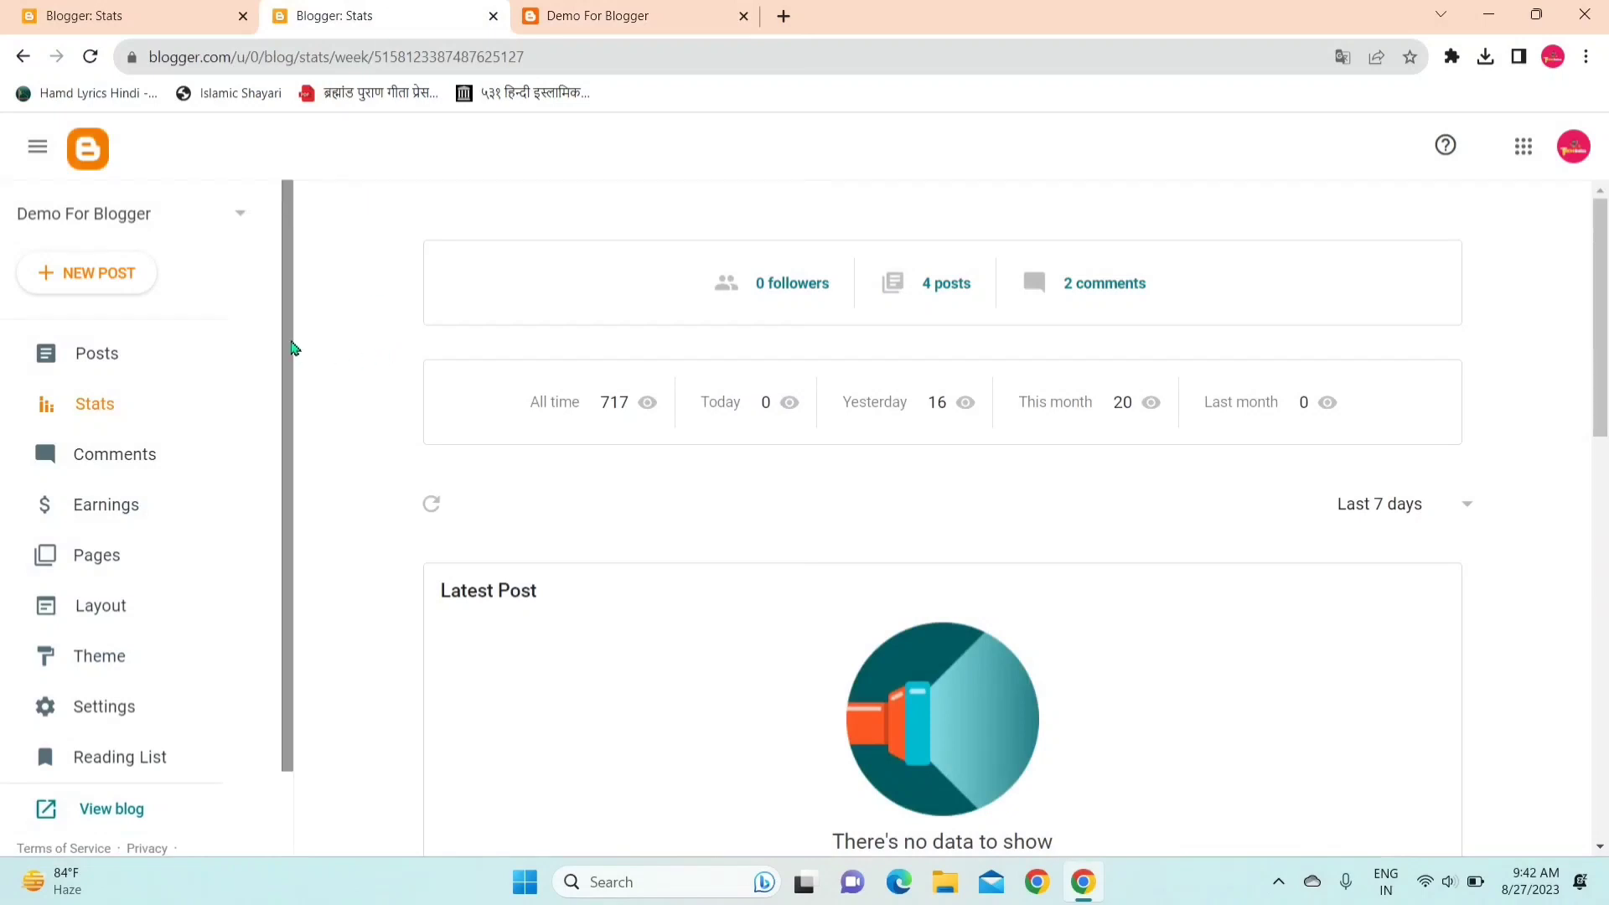
pyautogui.moveTo(294, 349); pyautogui.dragTo(287, 531)
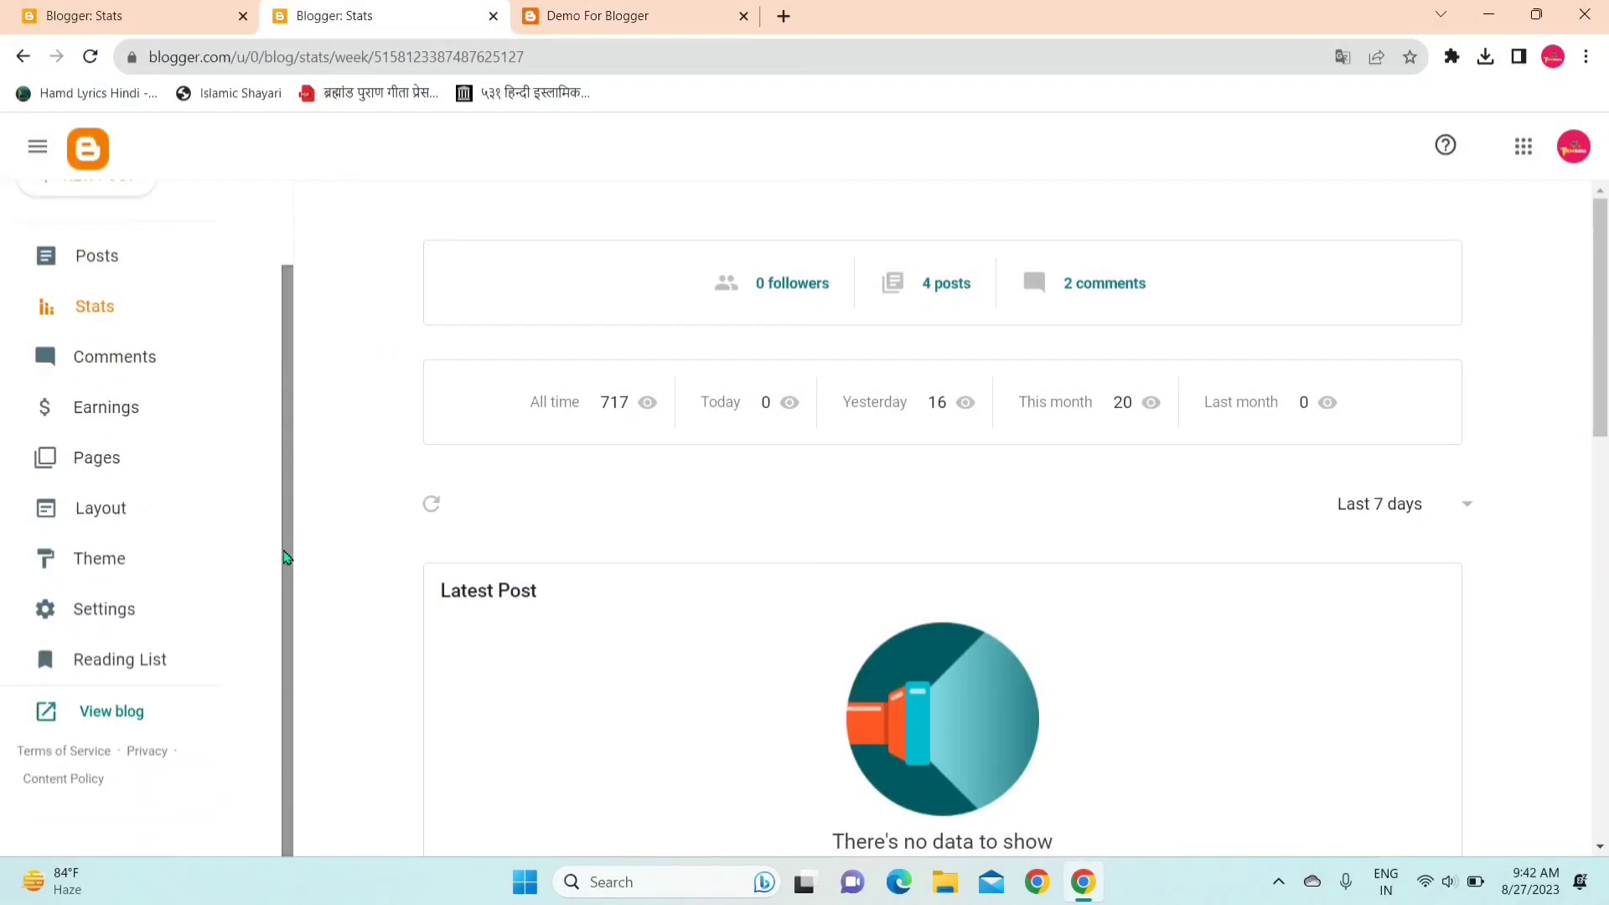
pyautogui.click(123, 570)
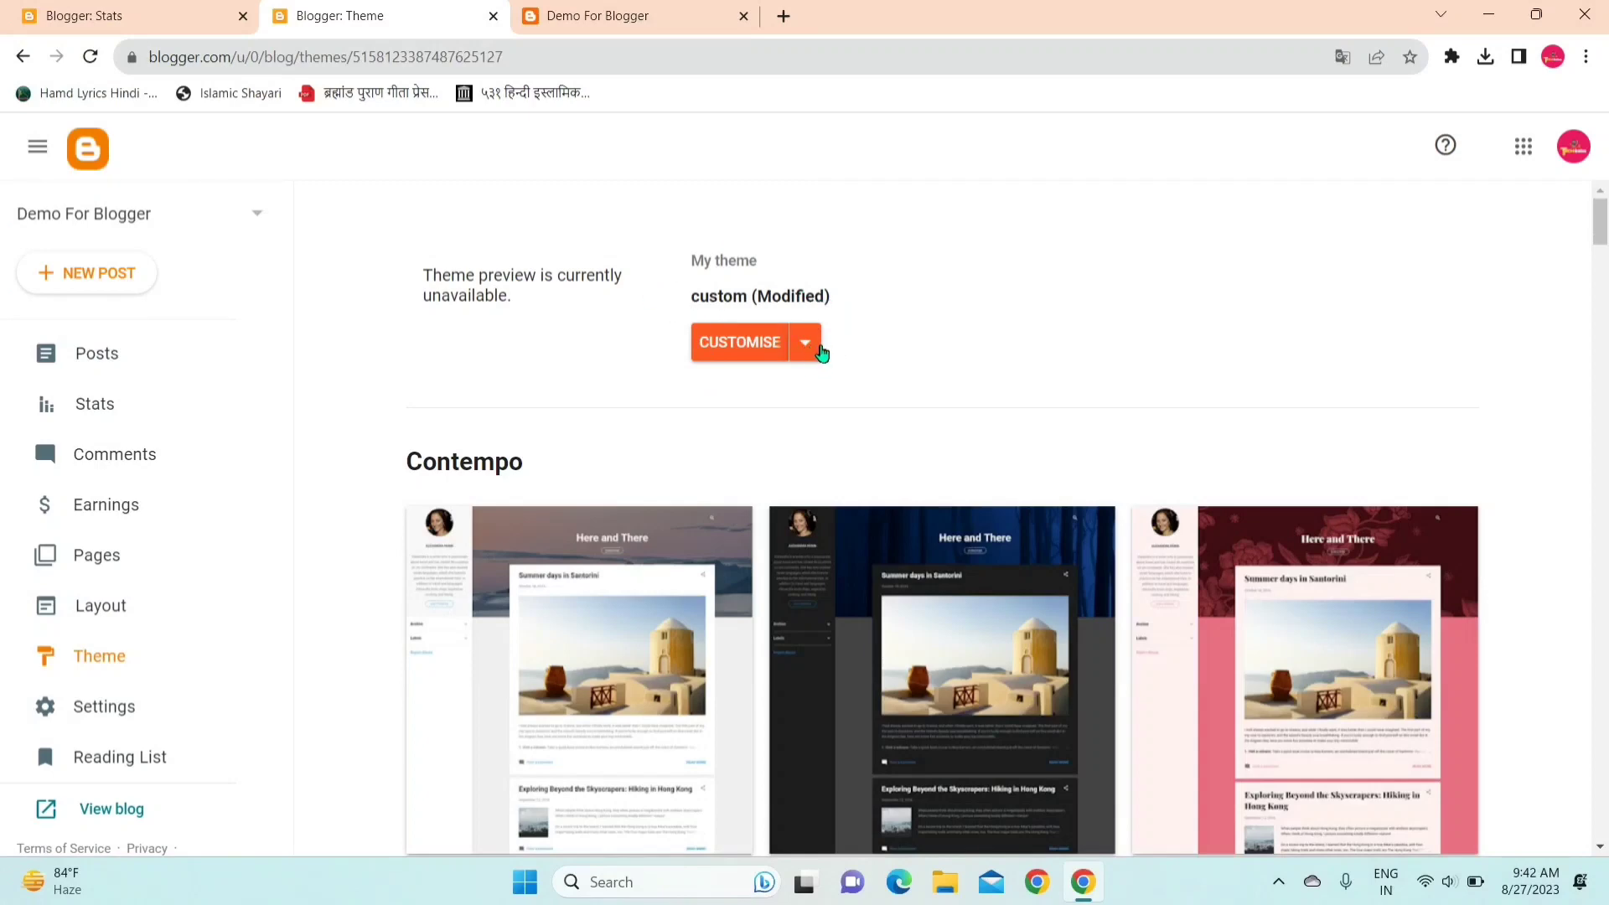
pyautogui.click(820, 351)
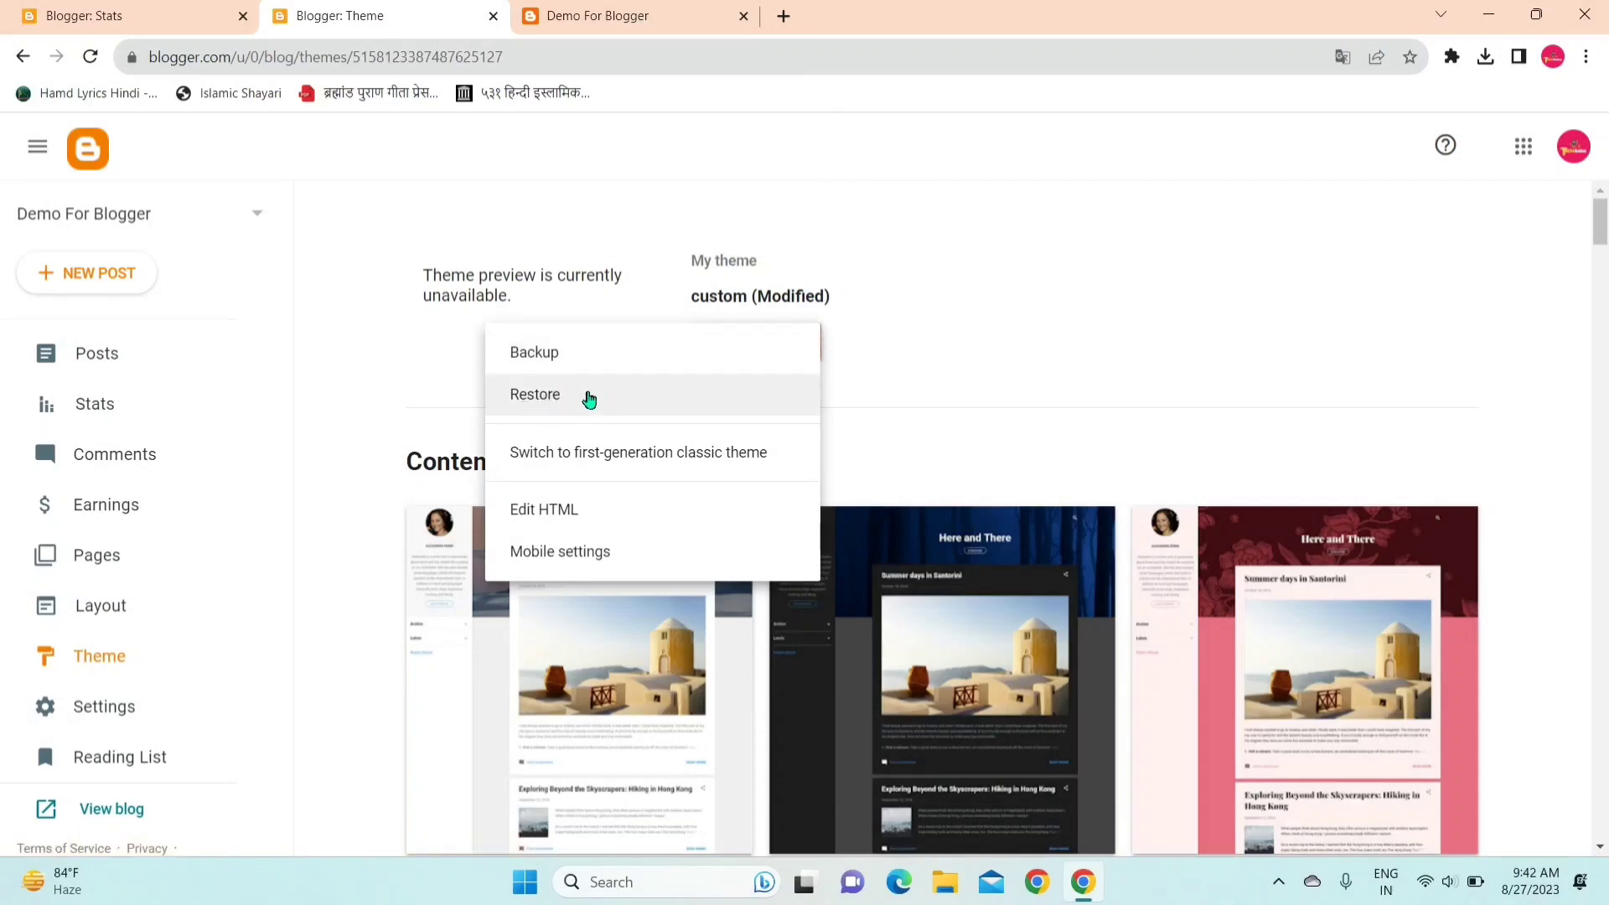
pyautogui.click(590, 401)
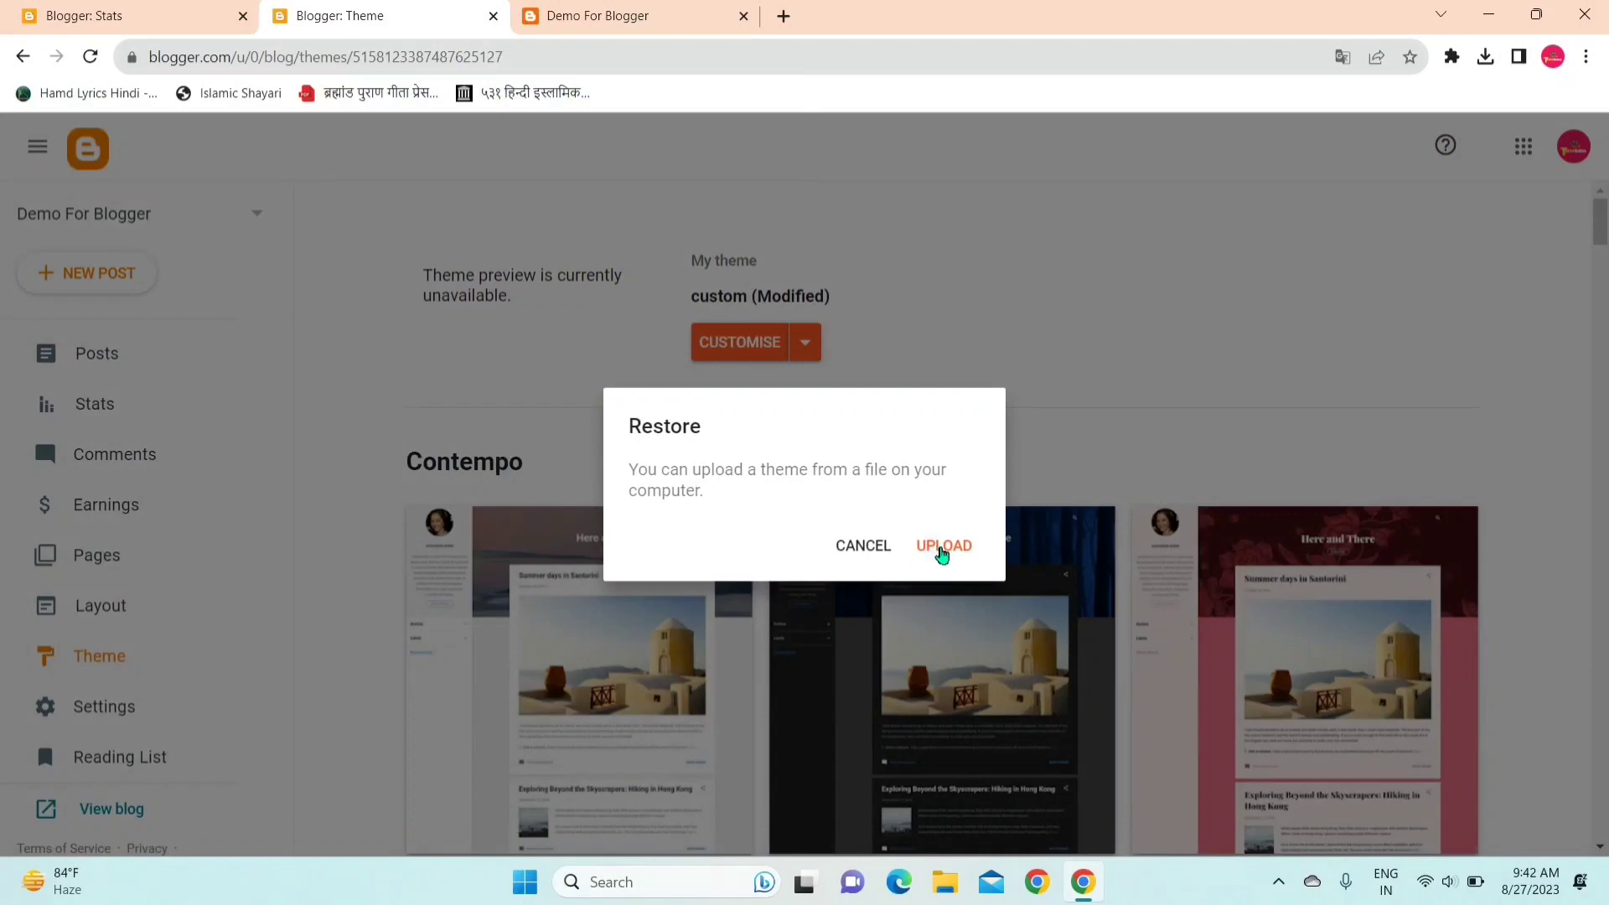
pyautogui.click(942, 549)
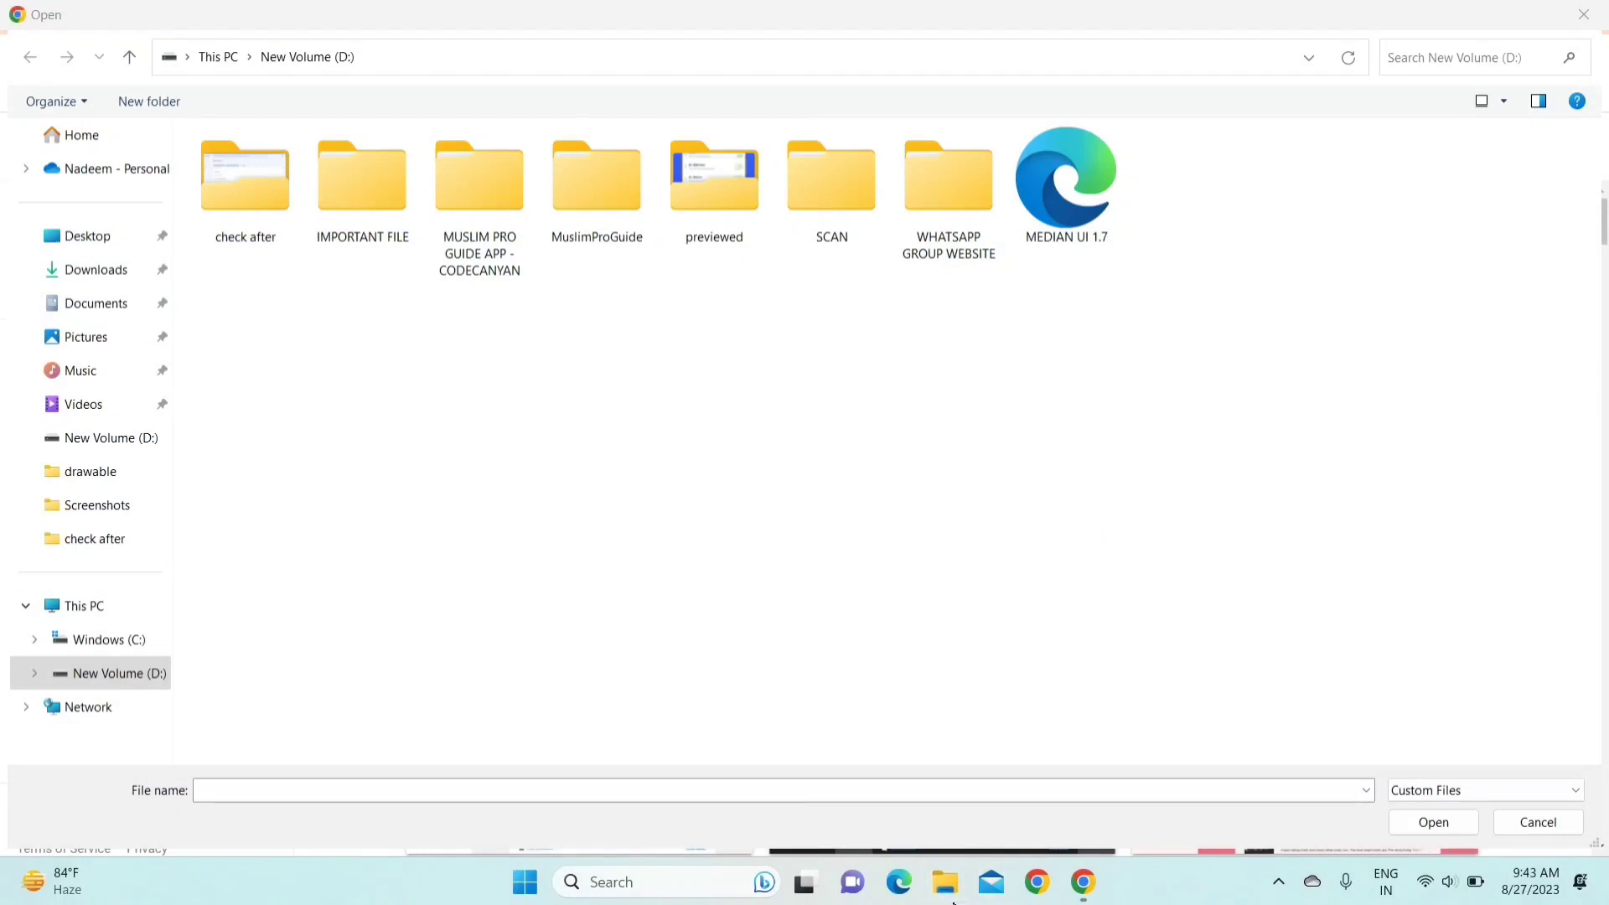
# - Switch to File Explorer and extract the Its-a-Girl zip archive on drive D: into D:\Its-a-Girl
pyautogui.click(948, 884)
pyautogui.click(947, 884)
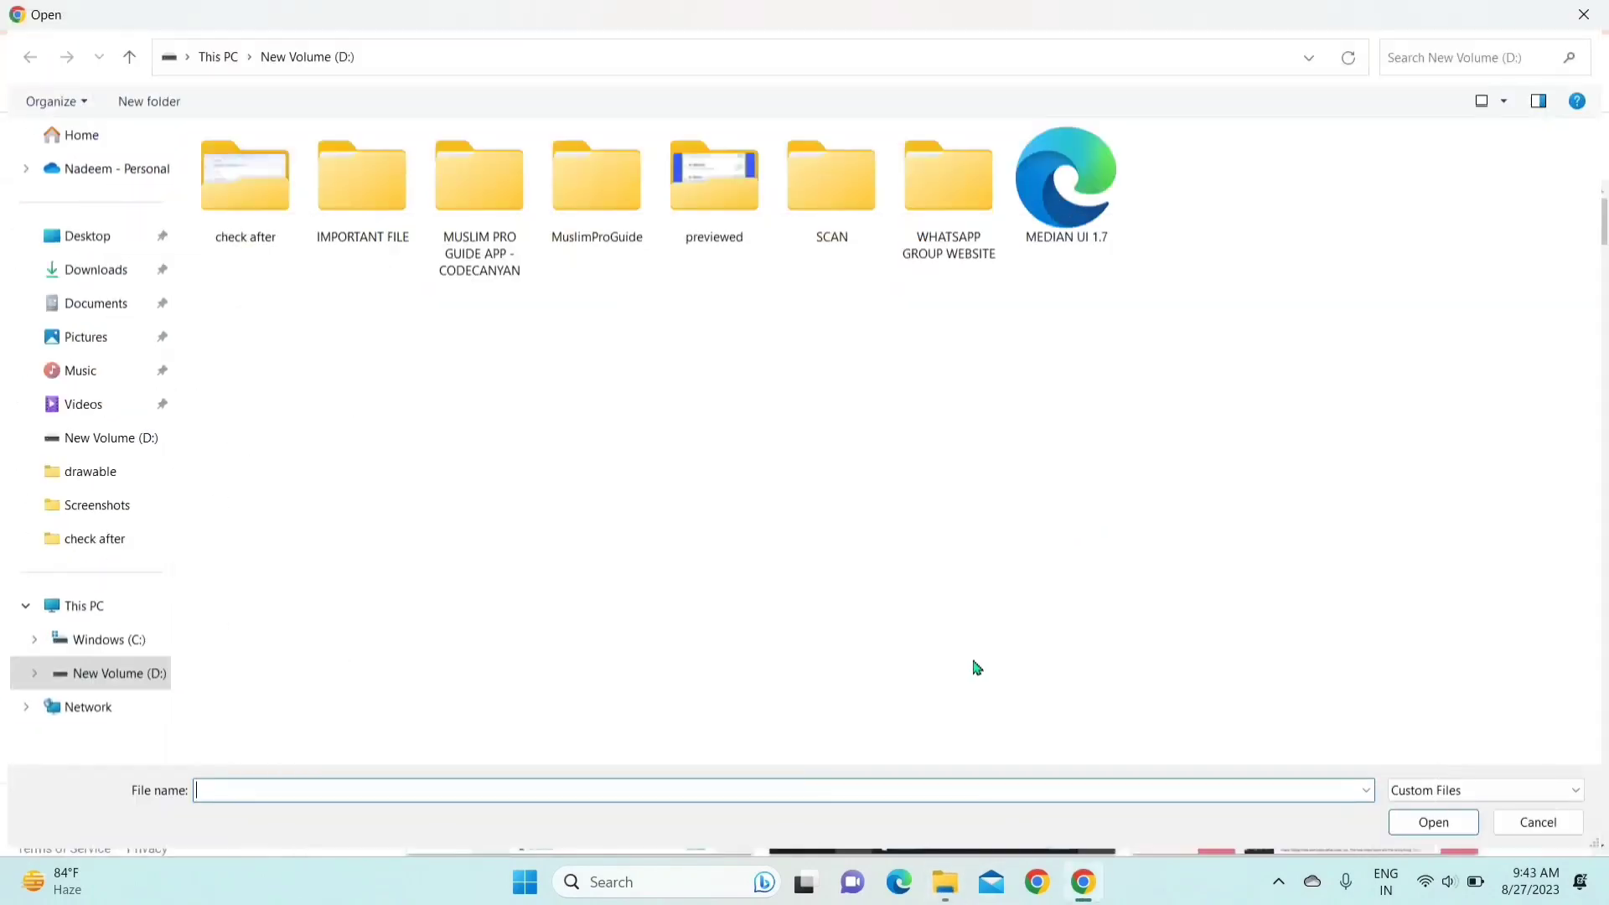
pyautogui.click(945, 897)
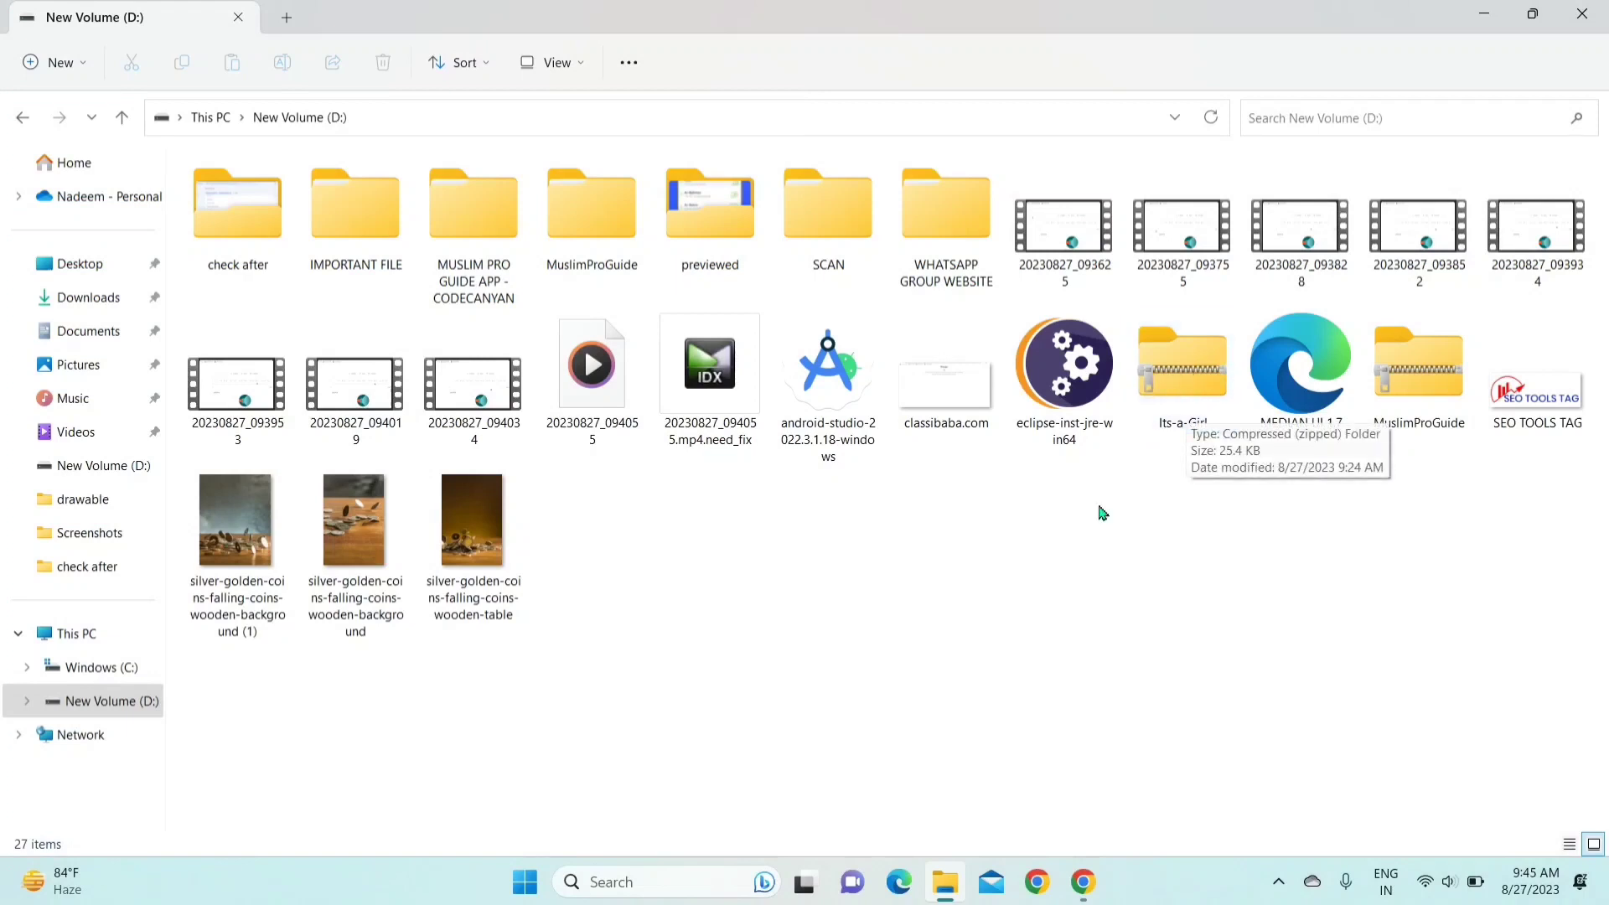
pyautogui.click(1188, 389)
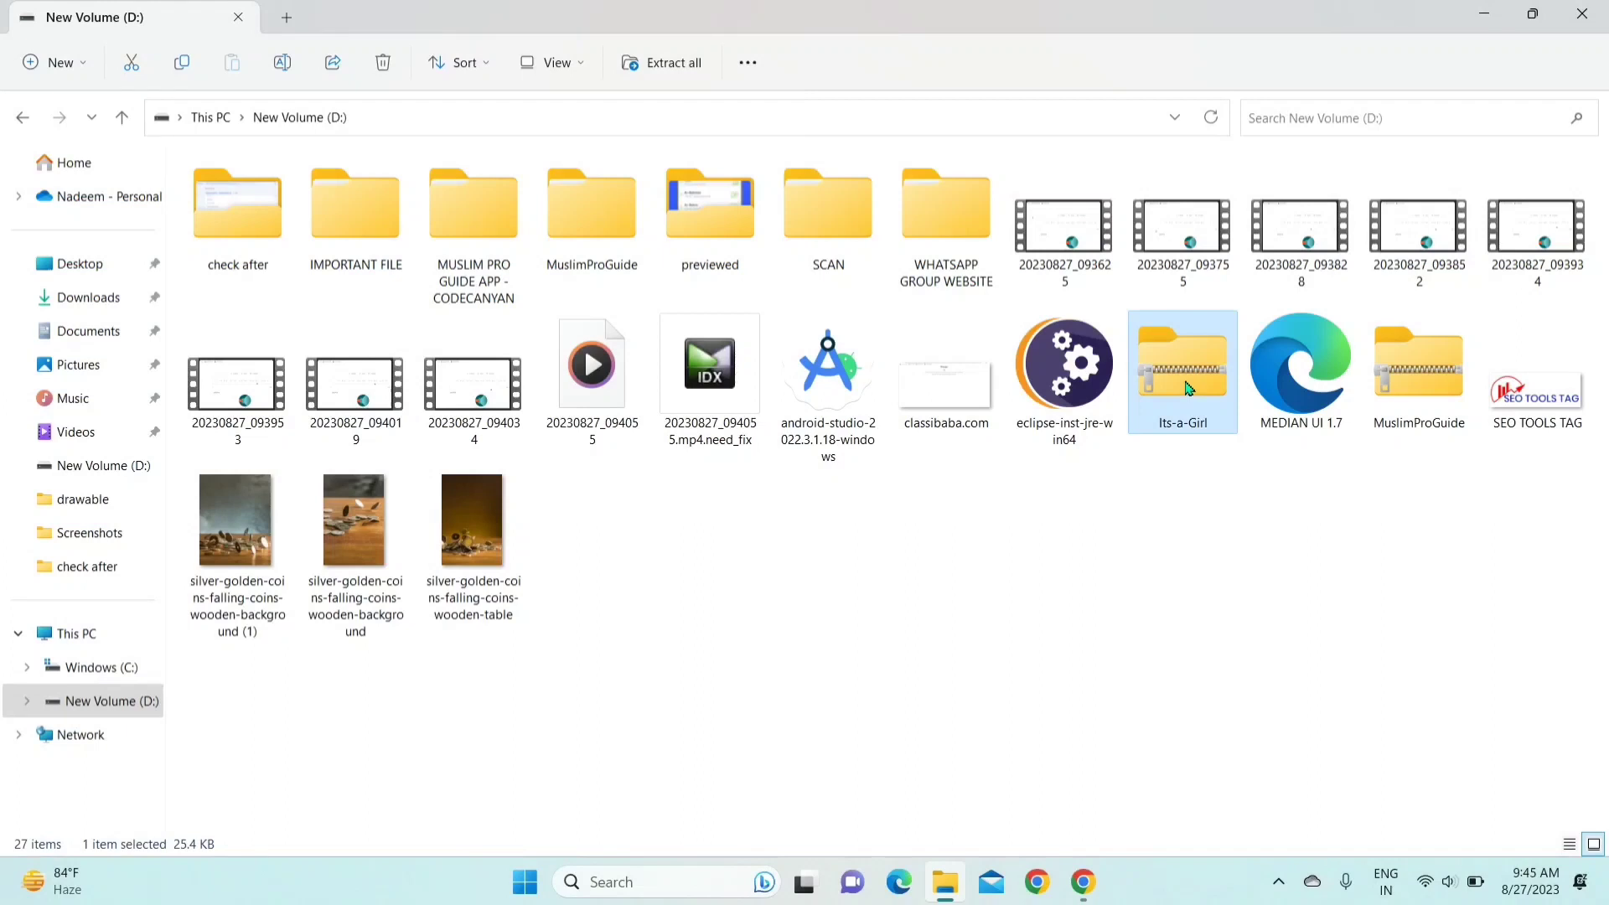
pyautogui.rightClick(1189, 388)
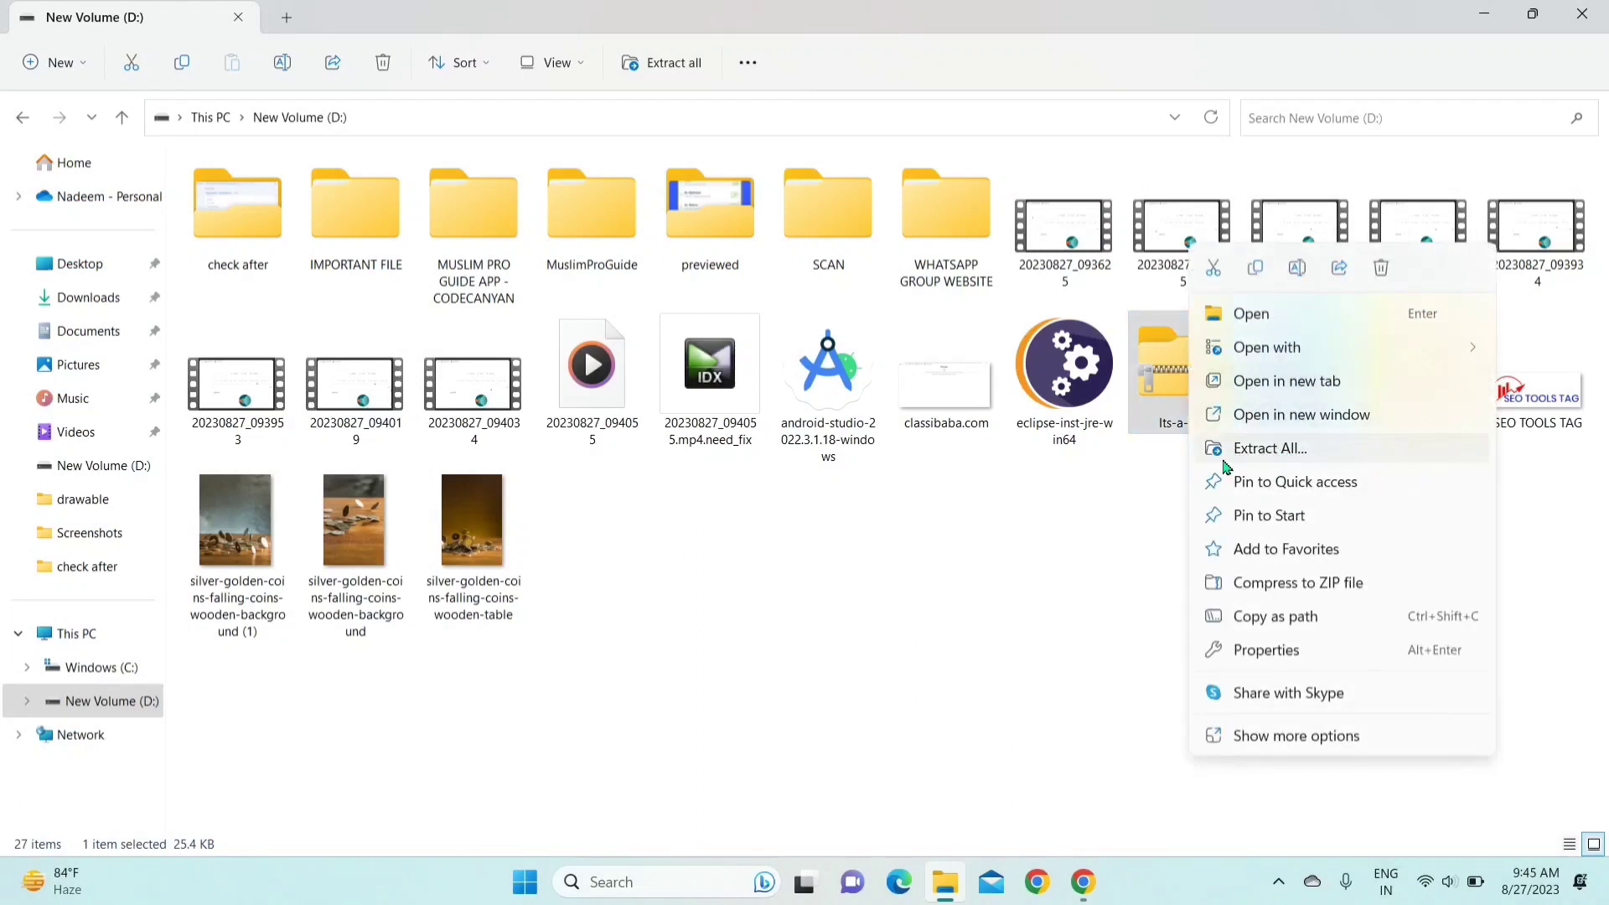
pyautogui.click(1283, 454)
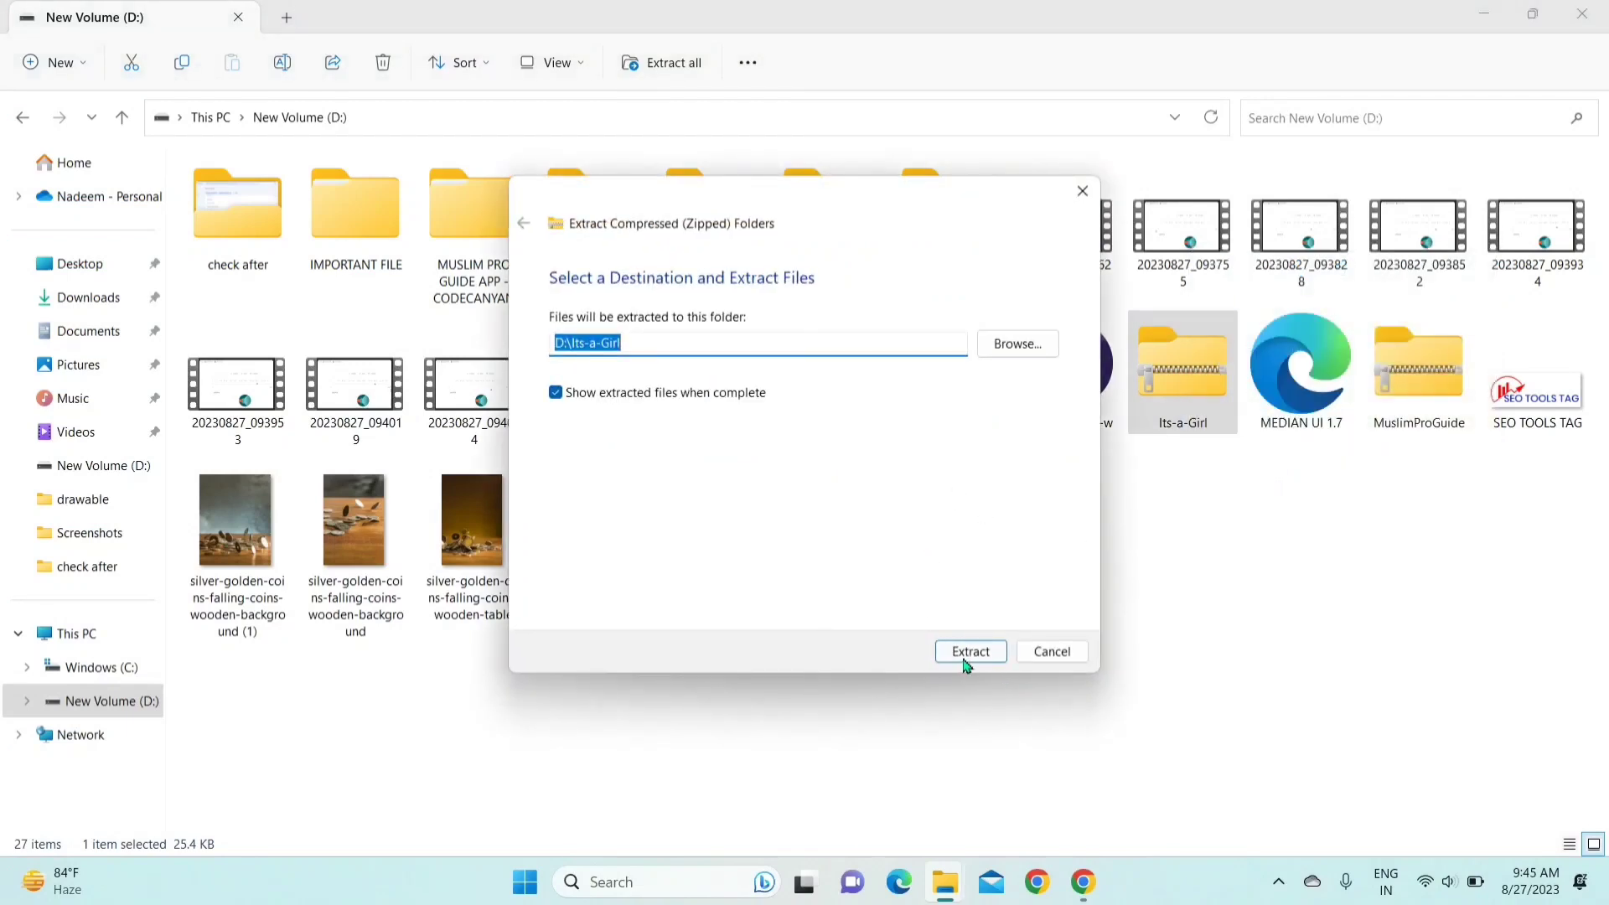
pyautogui.click(964, 662)
pyautogui.click(966, 662)
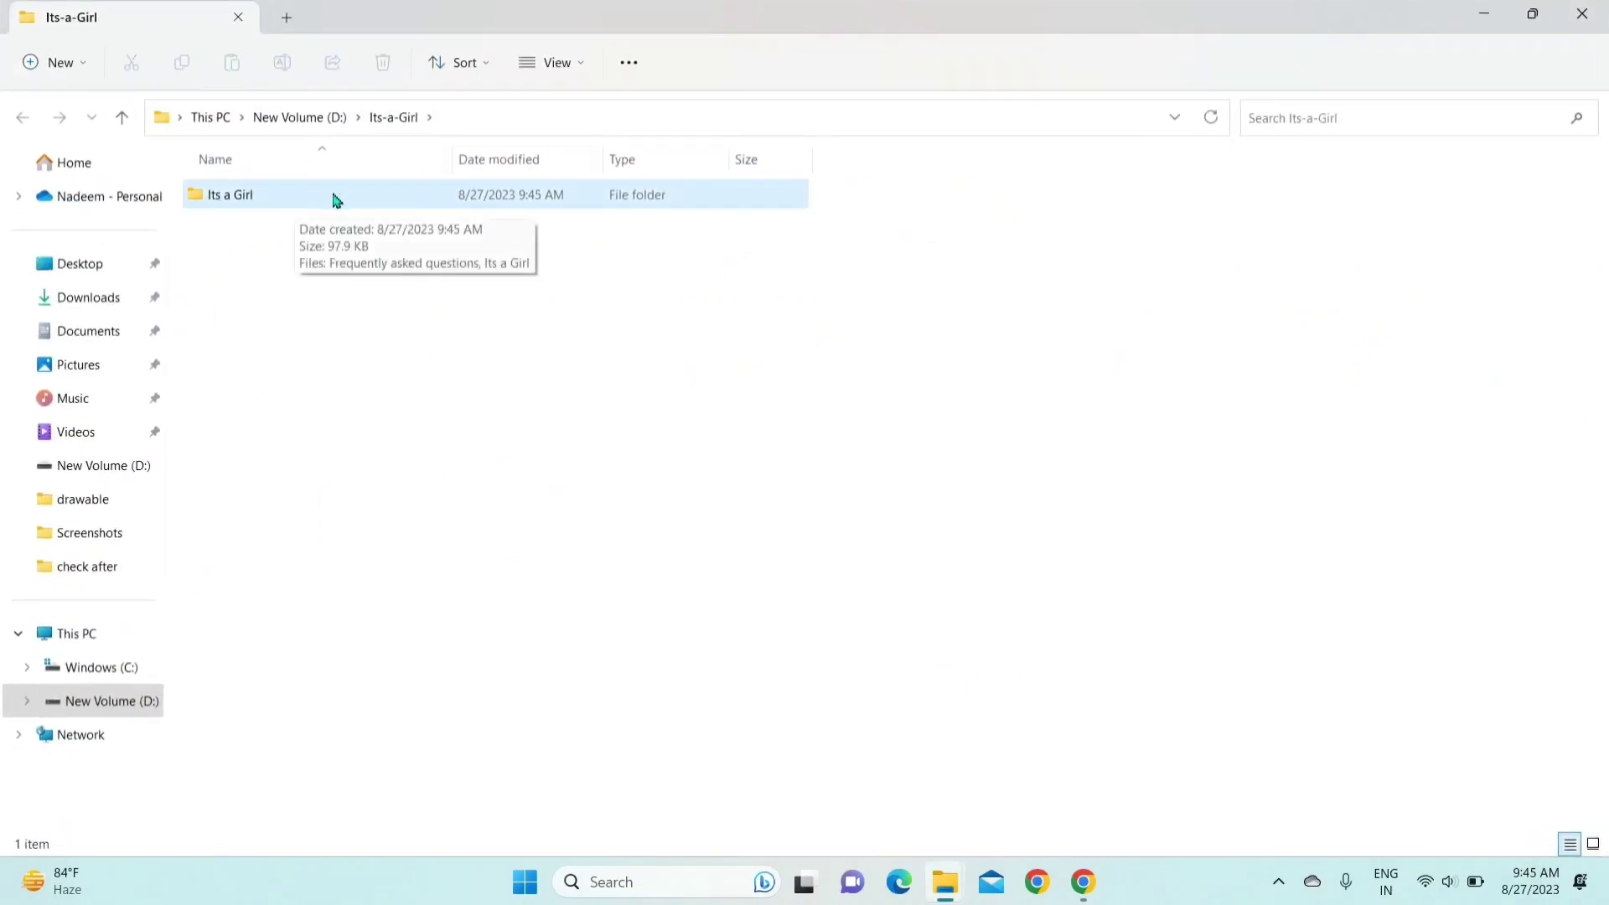
# - Open the extracted Its a Girl folder and check the file type in the Its a Girl document's properties
pyautogui.doubleClick(303, 200)
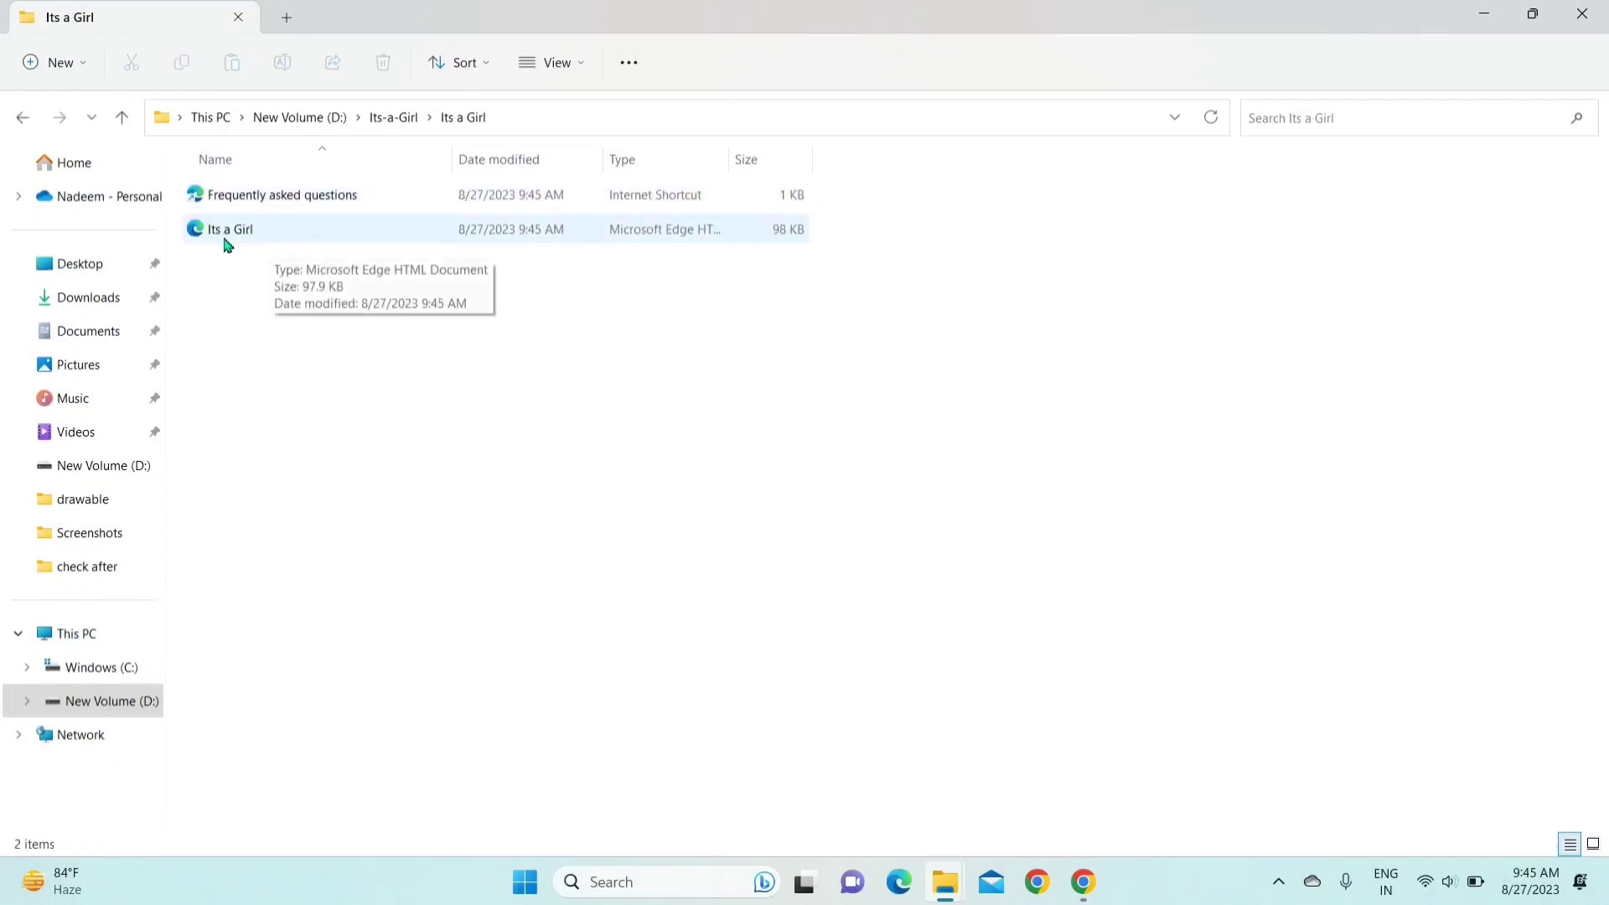
pyautogui.click(288, 242)
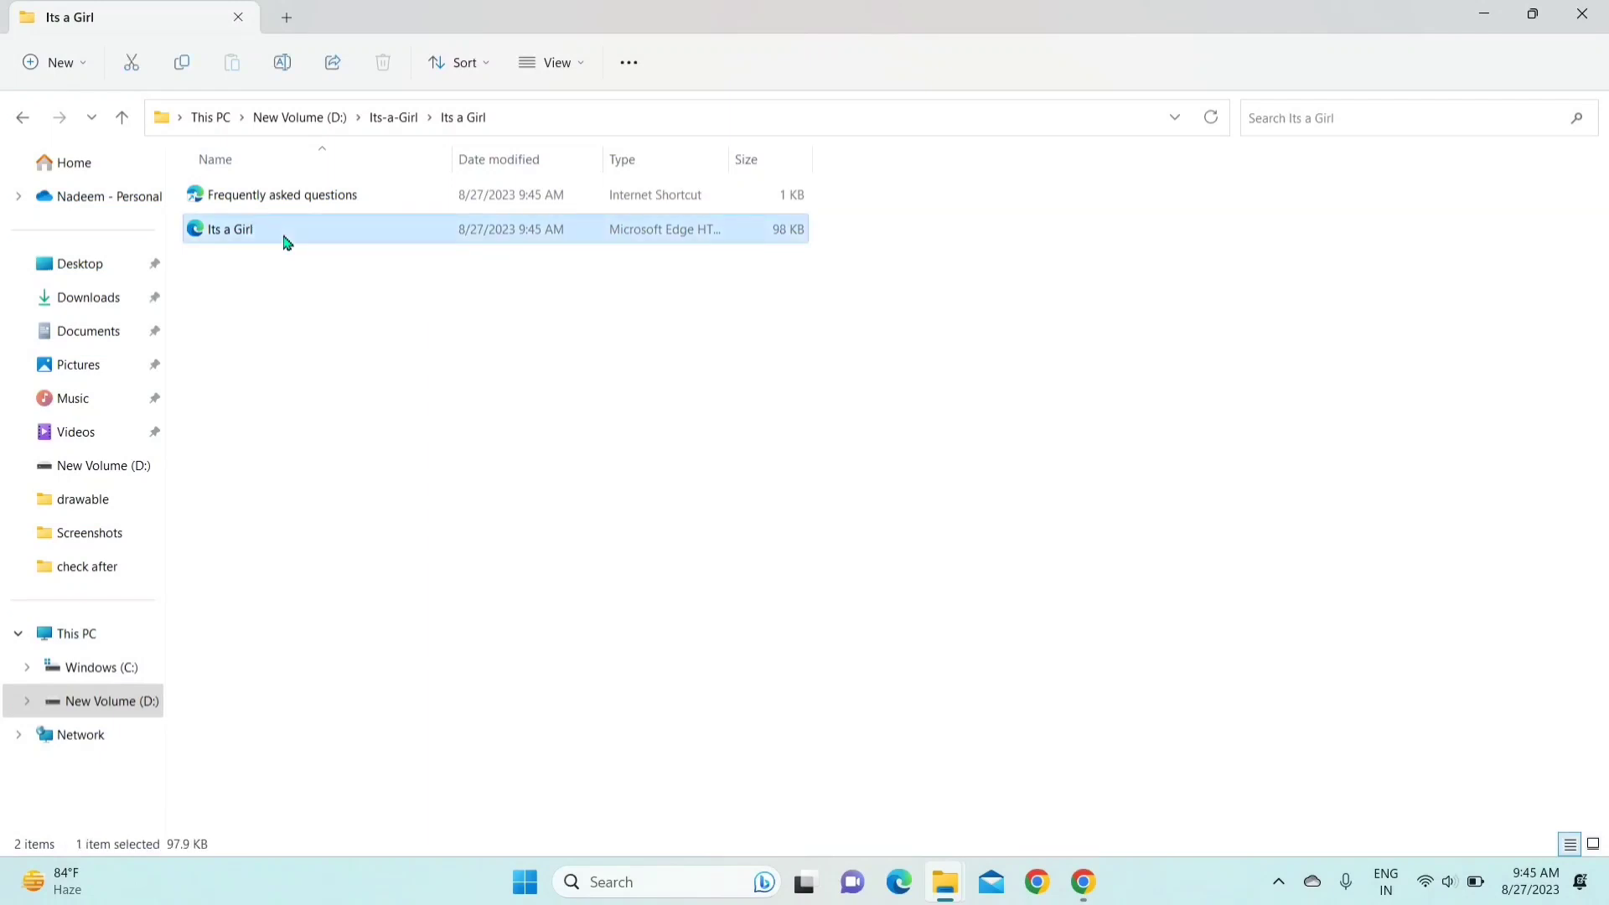
pyautogui.rightClick(287, 242)
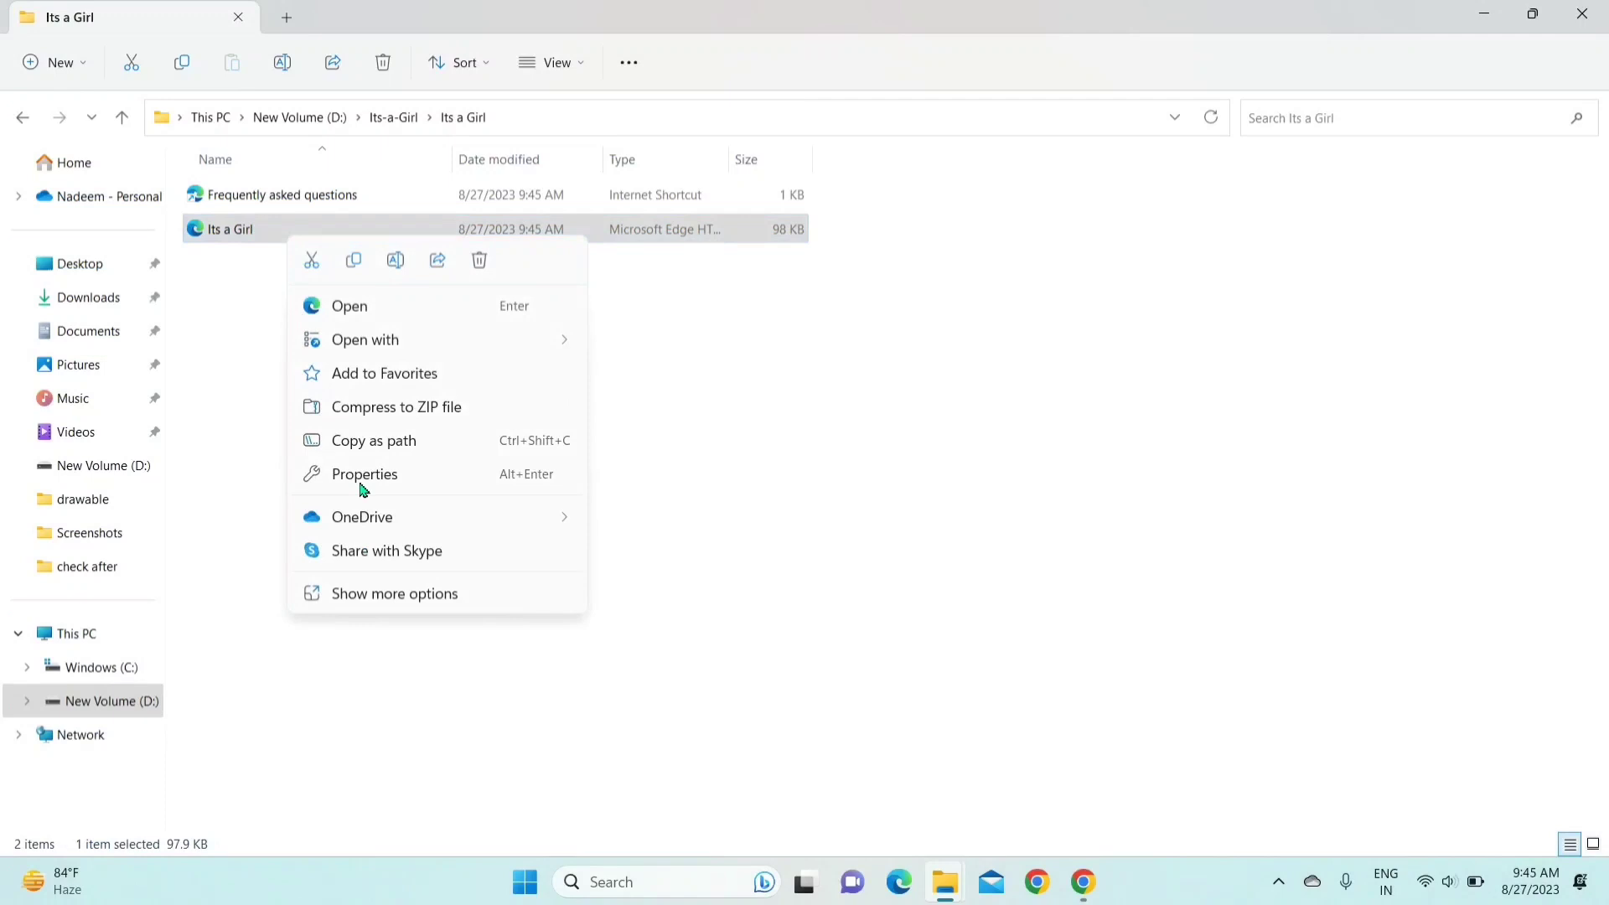
pyautogui.click(369, 598)
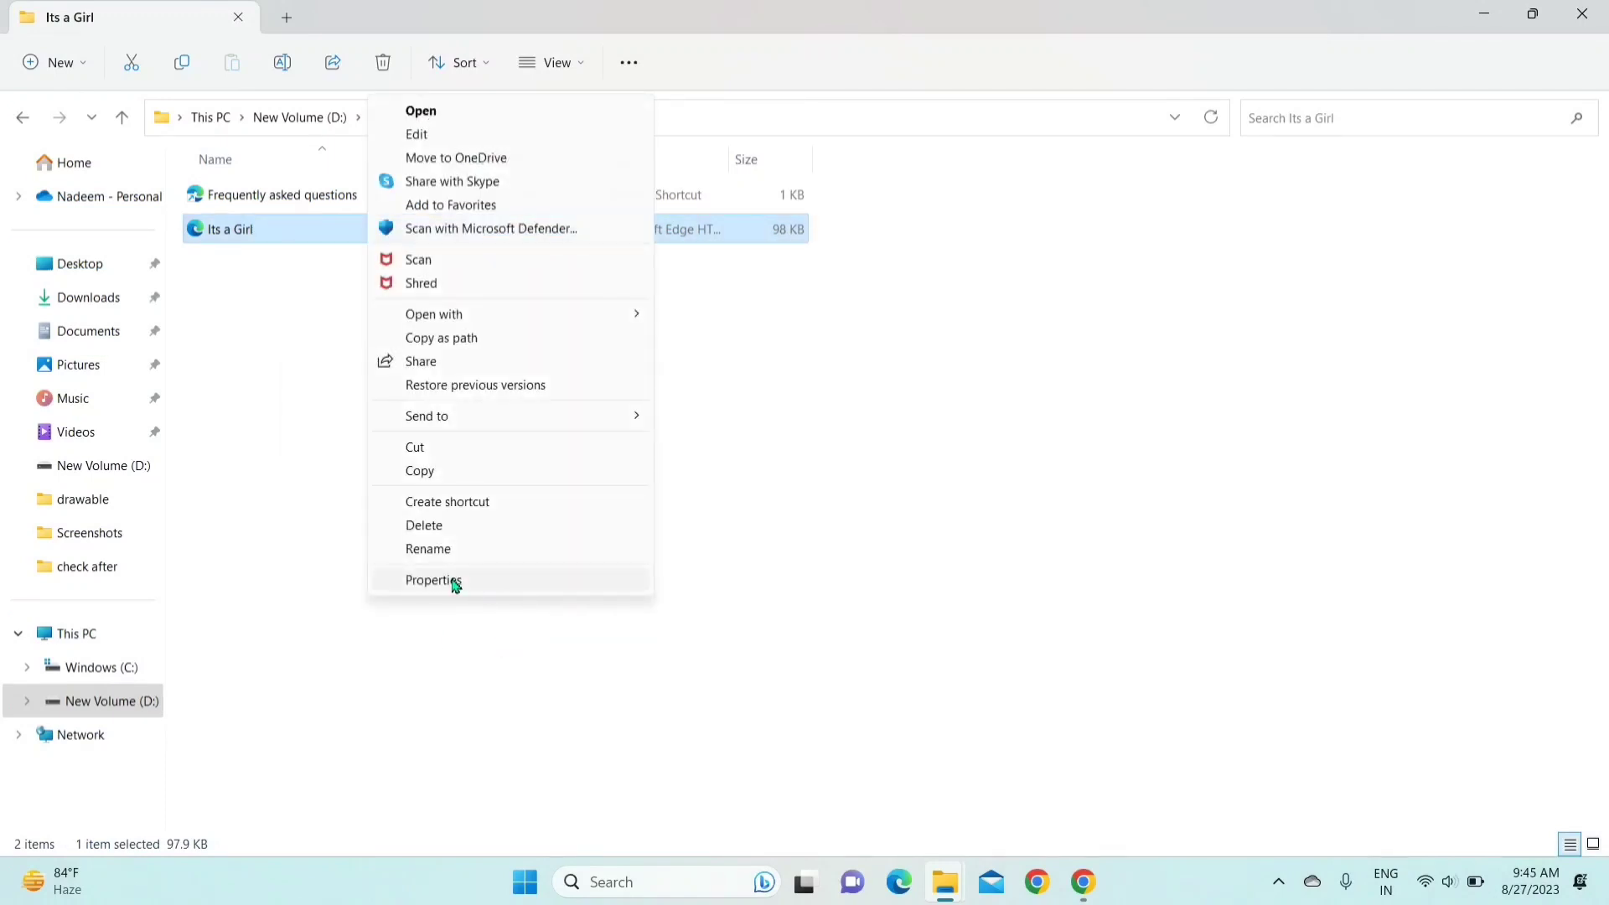
pyautogui.click(455, 582)
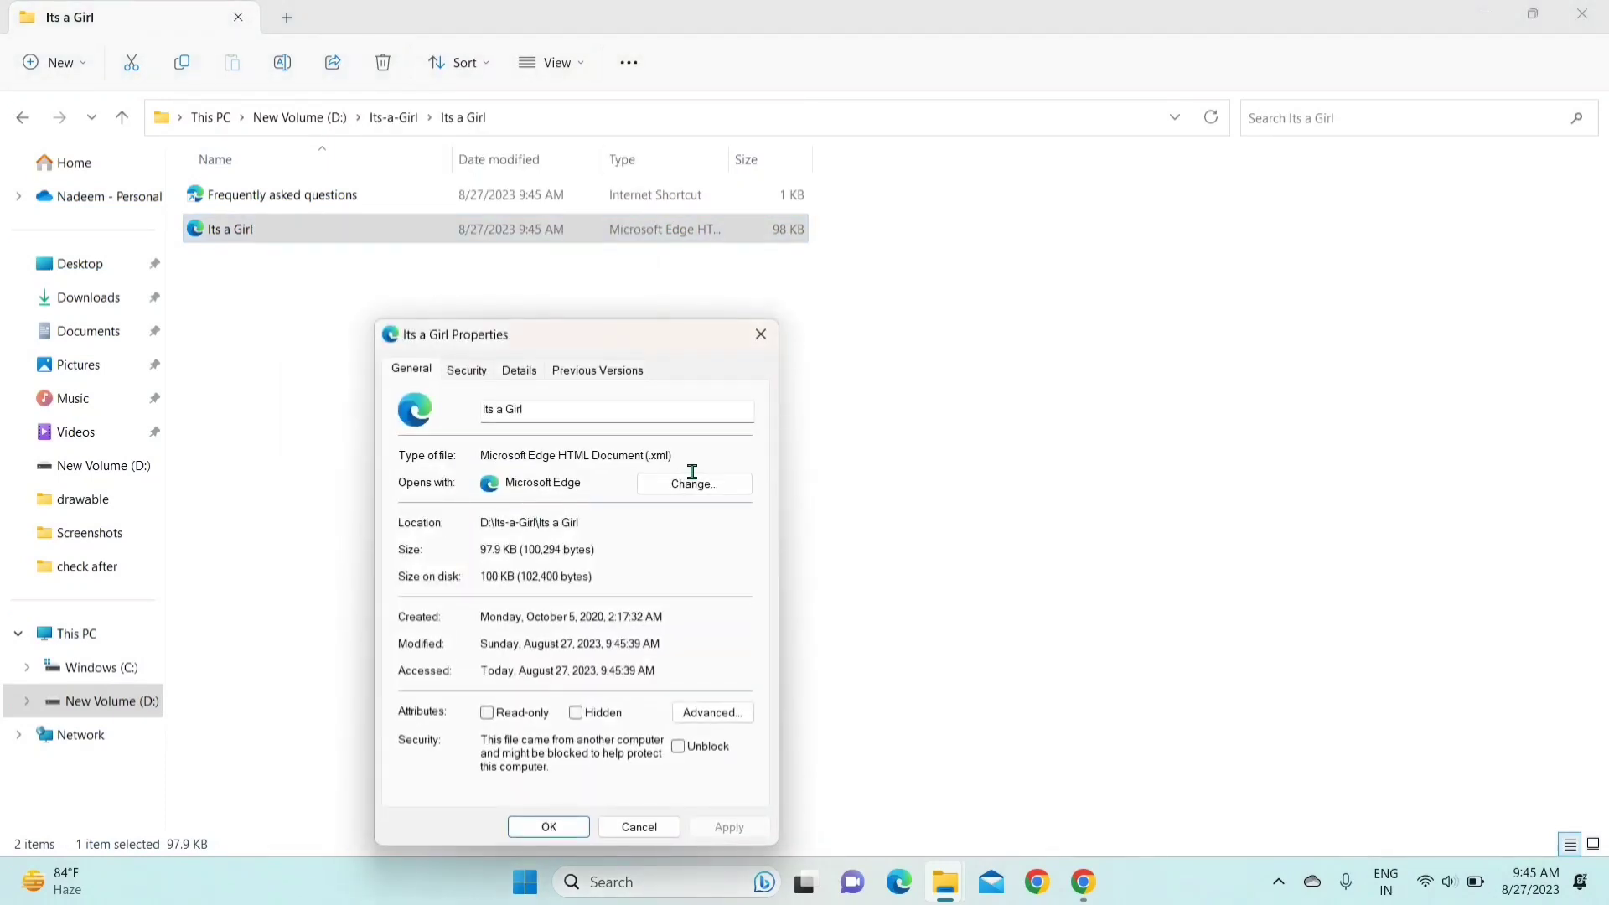
pyautogui.moveTo(674, 456); pyautogui.dragTo(481, 463)
pyautogui.click(589, 467)
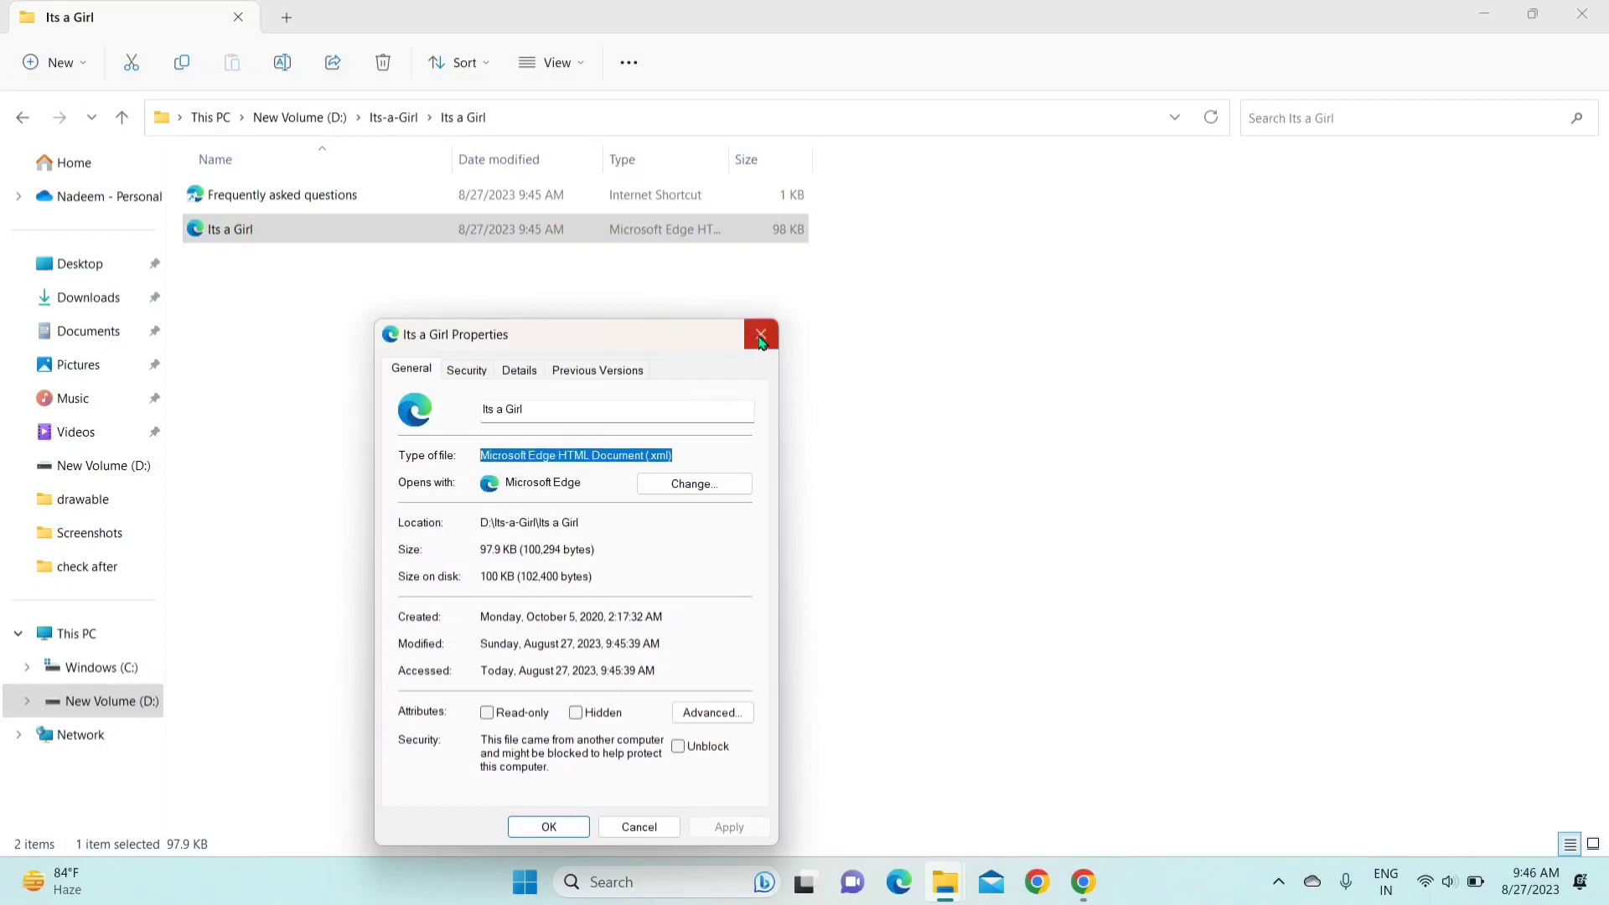
pyautogui.click(702, 468)
pyautogui.moveTo(699, 468); pyautogui.dragTo(584, 462)
pyautogui.press('Left')
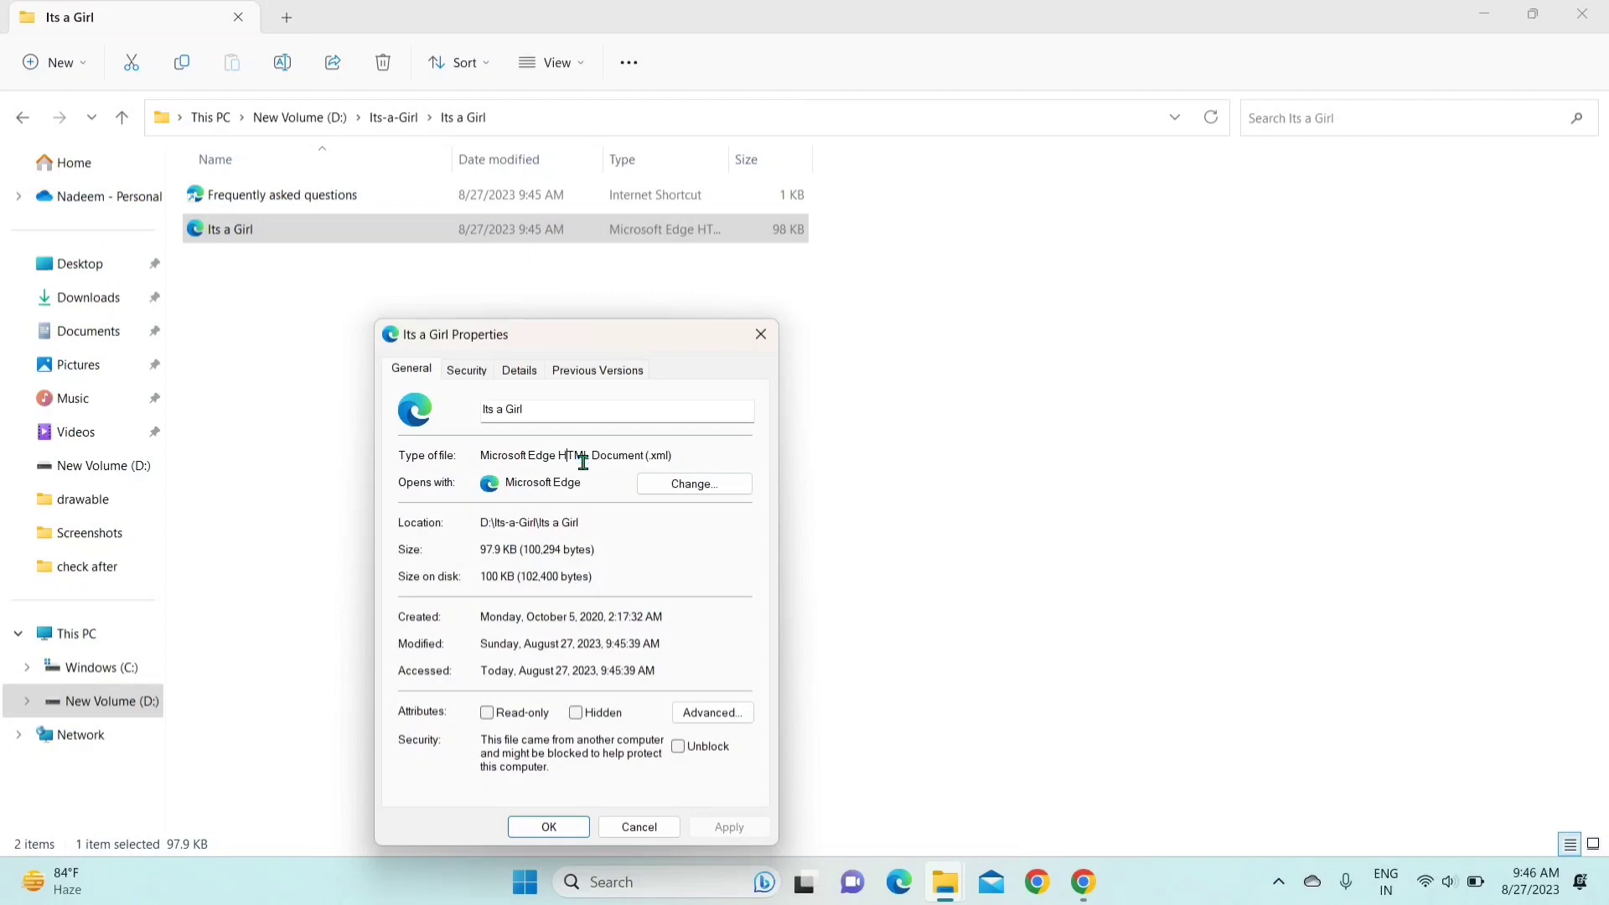
pyautogui.click(761, 333)
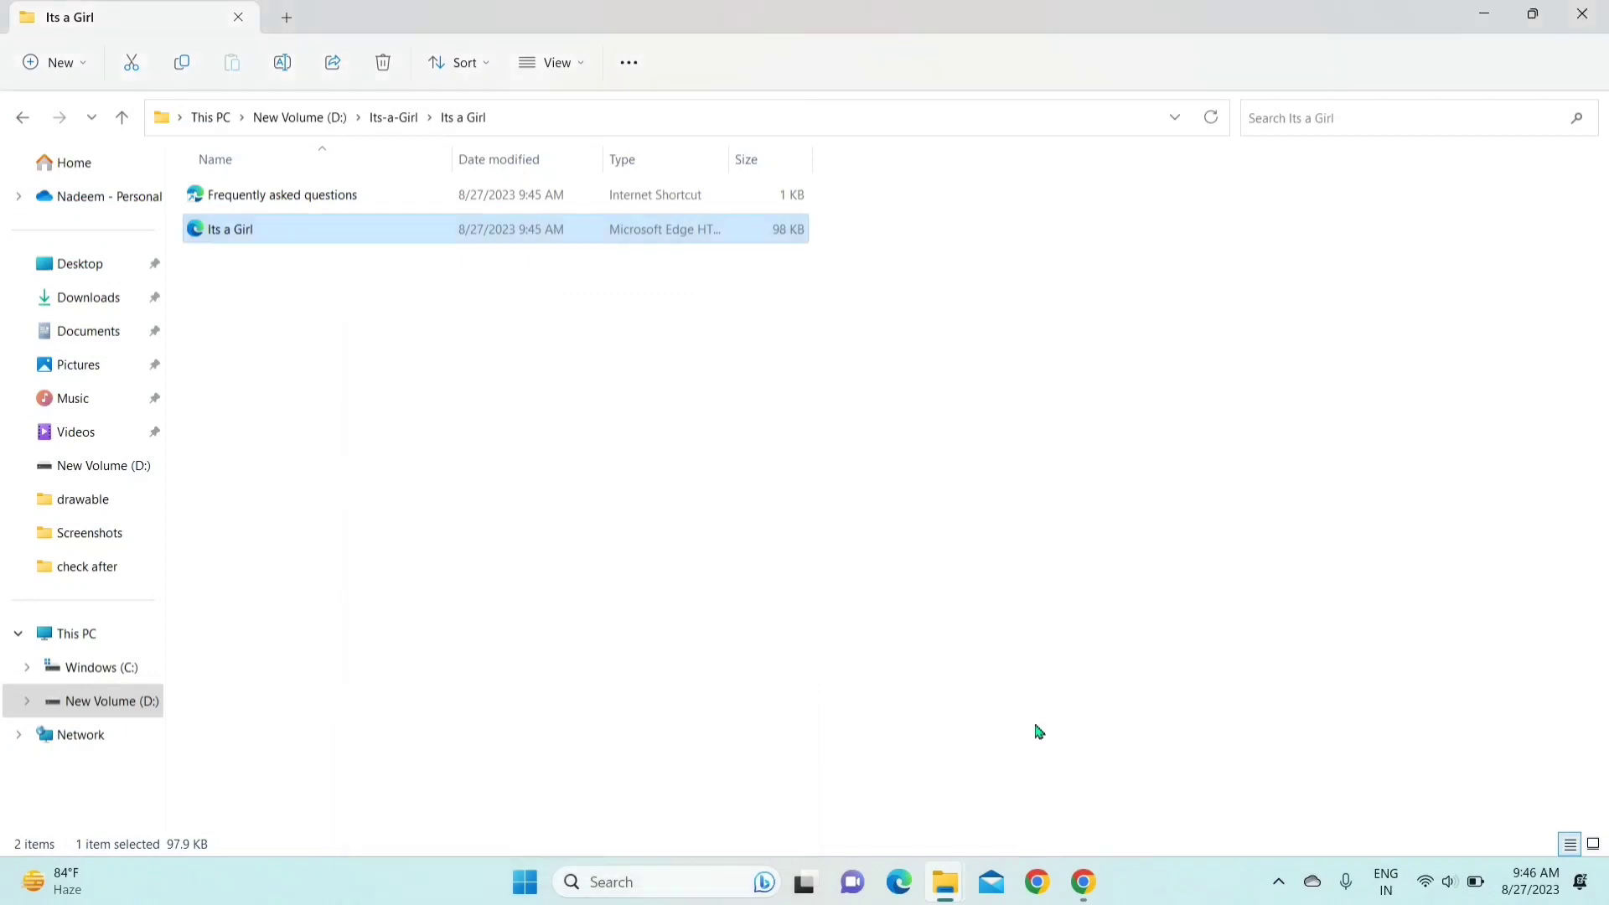
# - Switch back to Blogger in Chrome and restore the blog theme from the Its a Girl file in D:\Its-a-Girl\Its a Girl
pyautogui.moveTo(1081, 890)
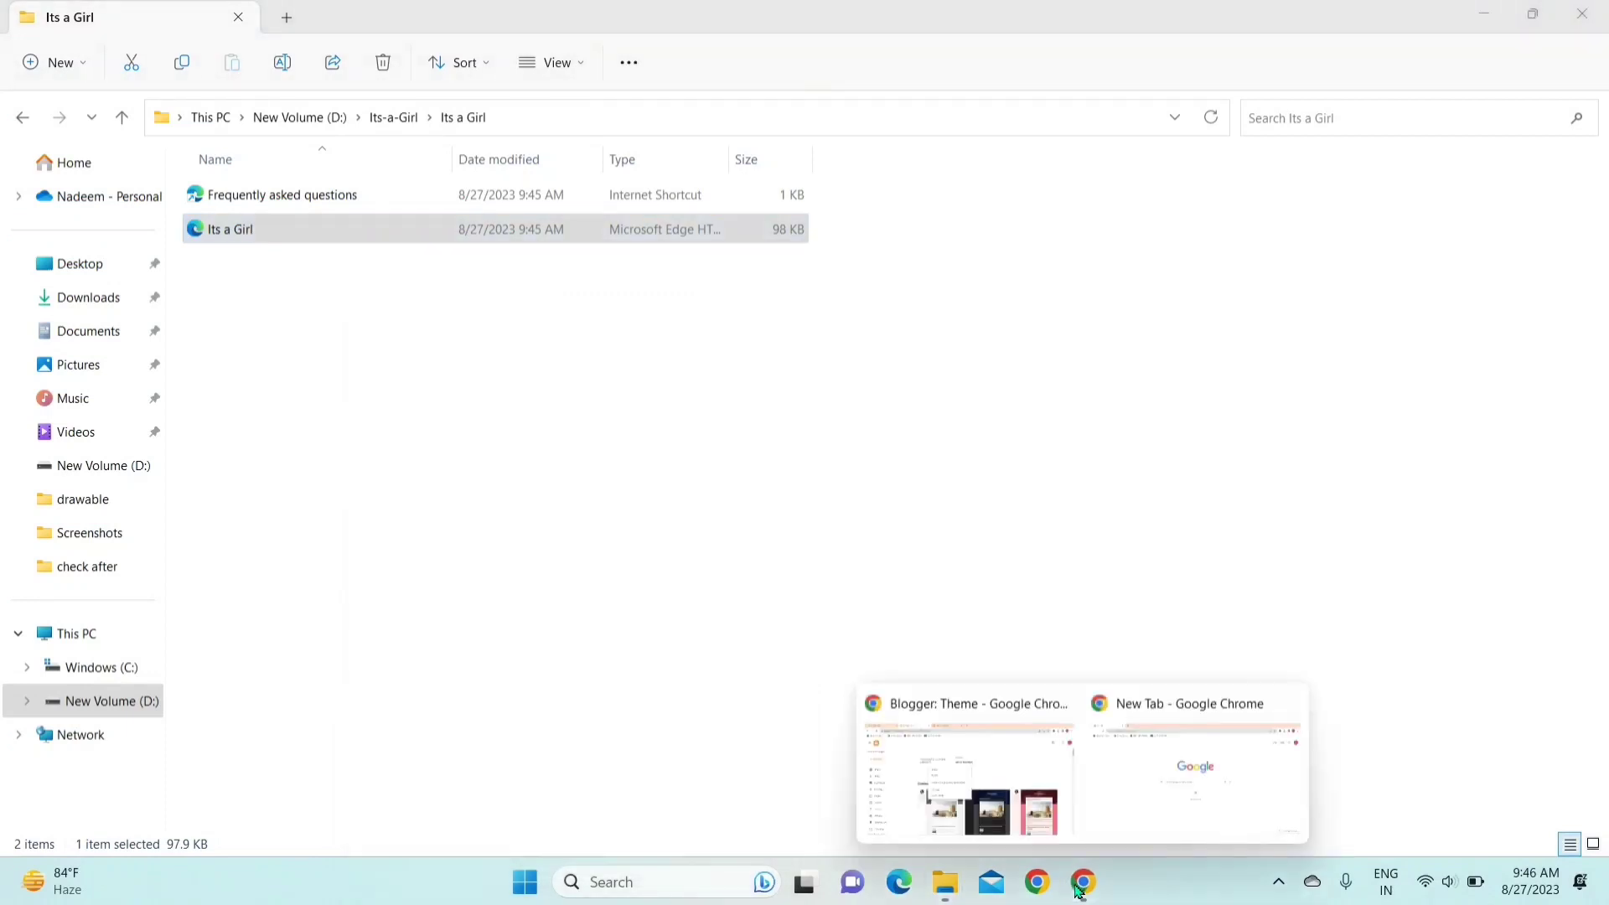
pyautogui.click(1023, 753)
pyautogui.click(807, 352)
pyautogui.click(808, 352)
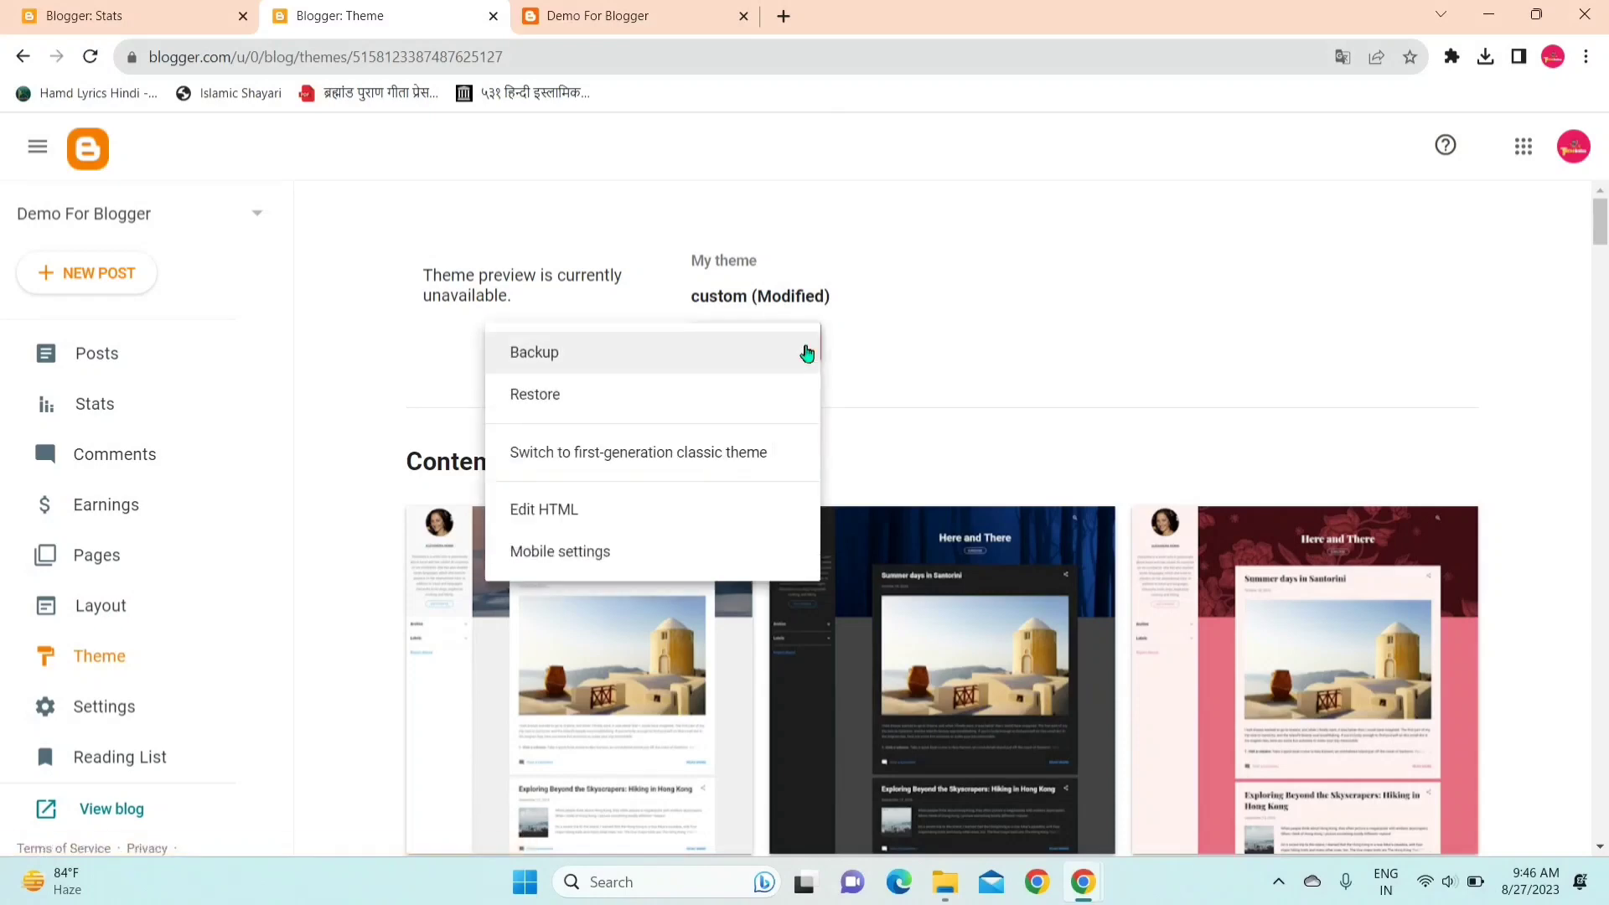
pyautogui.click(533, 415)
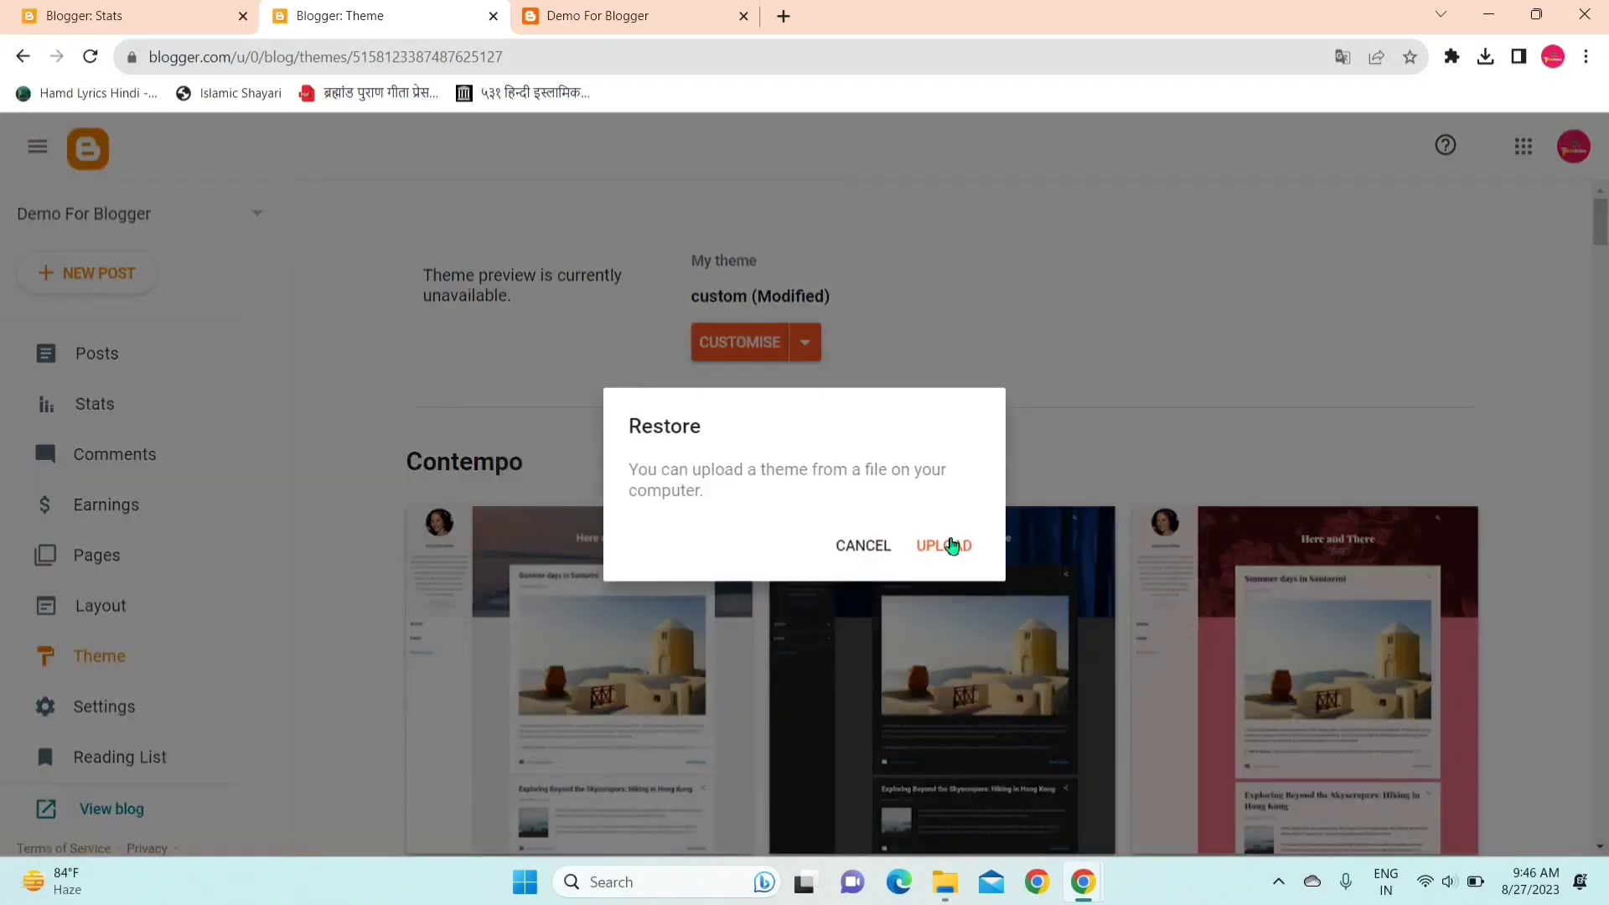
pyautogui.click(951, 546)
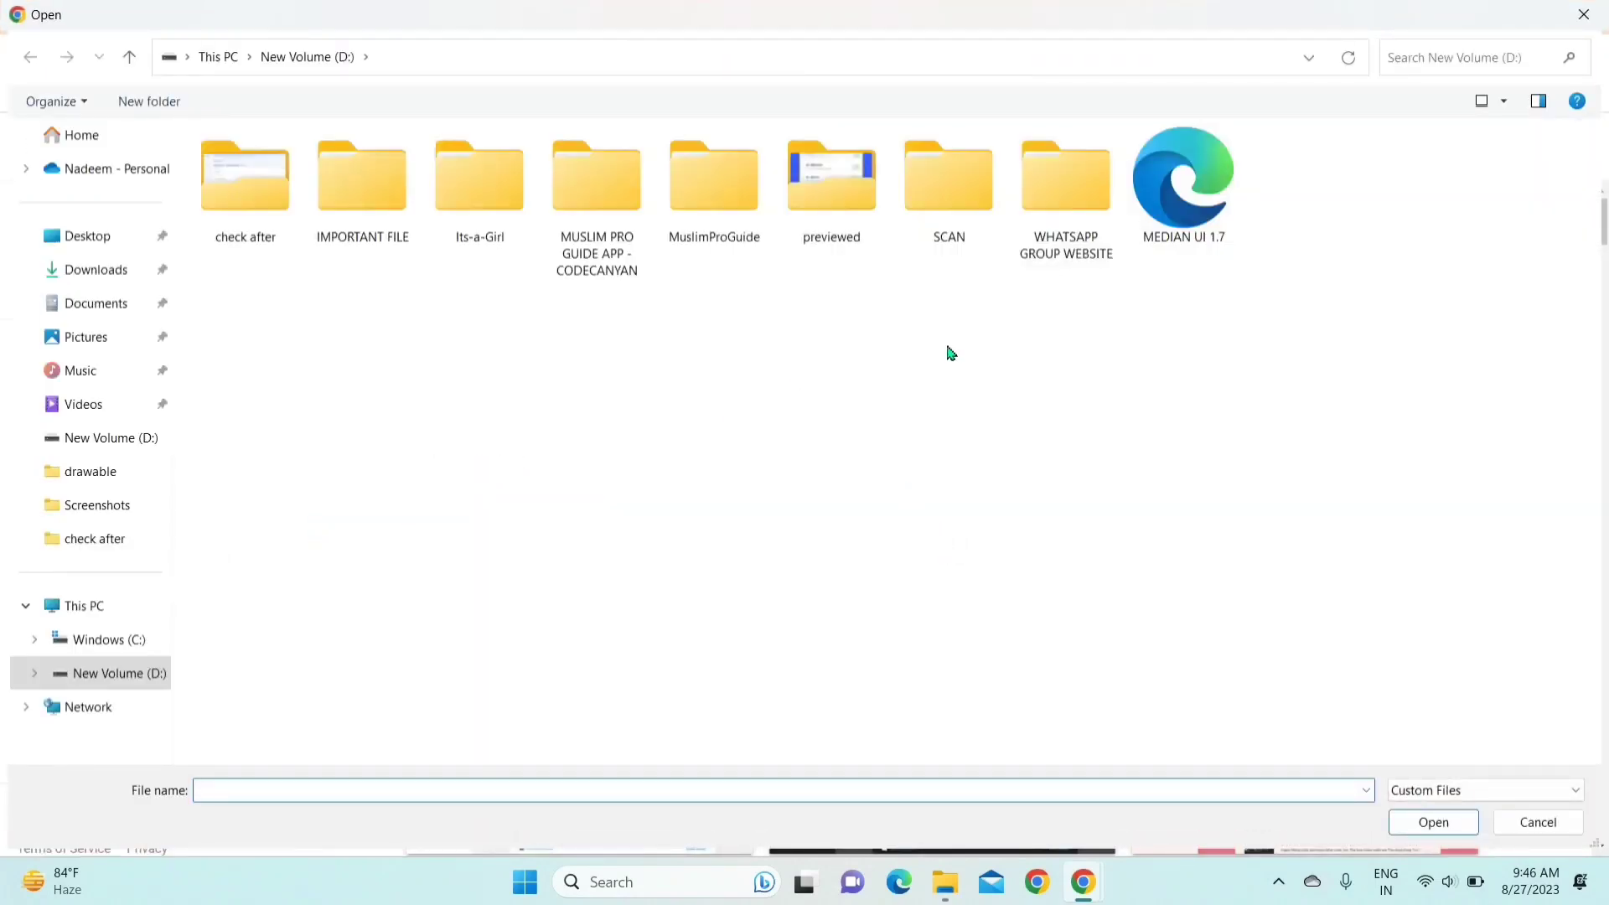
pyautogui.doubleClick(493, 203)
pyautogui.doubleClick(265, 178)
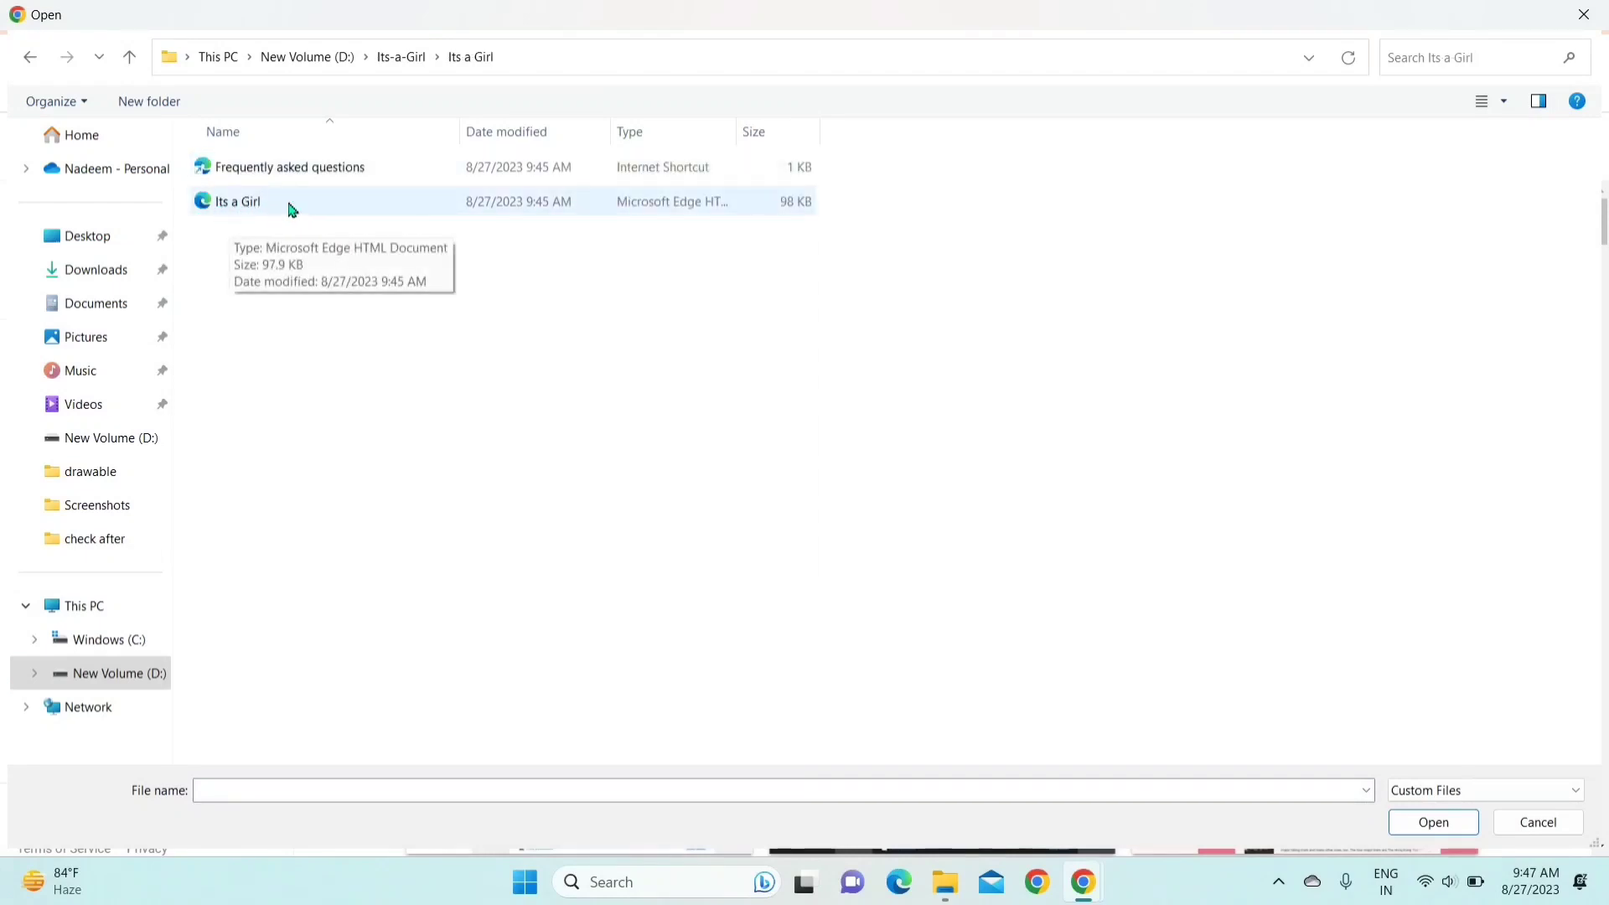
pyautogui.click(267, 207)
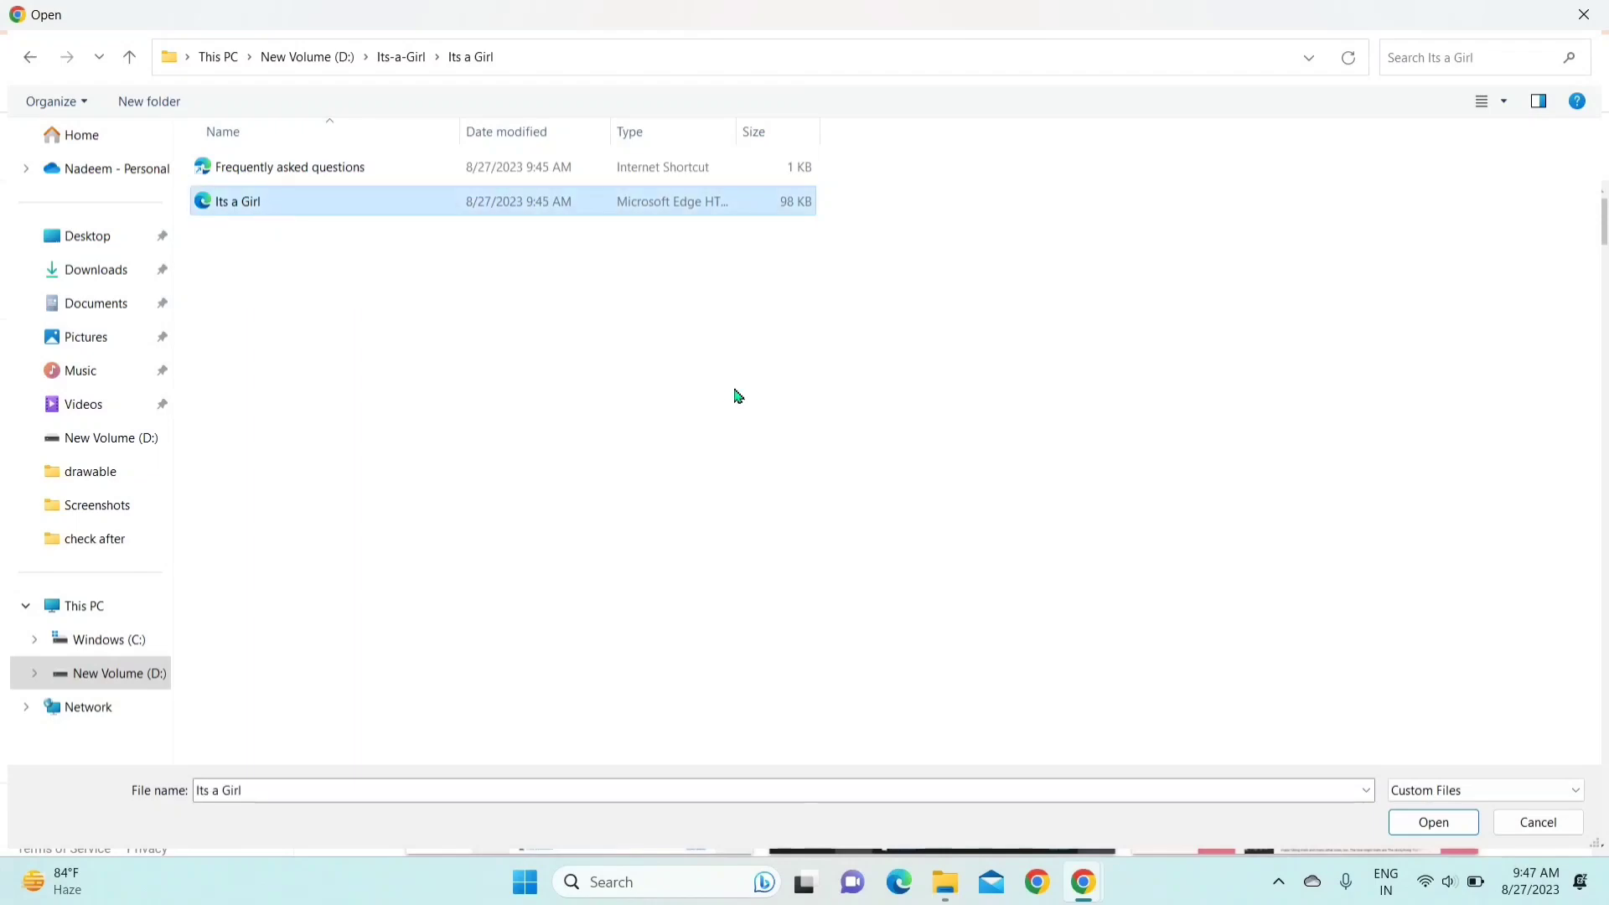
pyautogui.click(1431, 824)
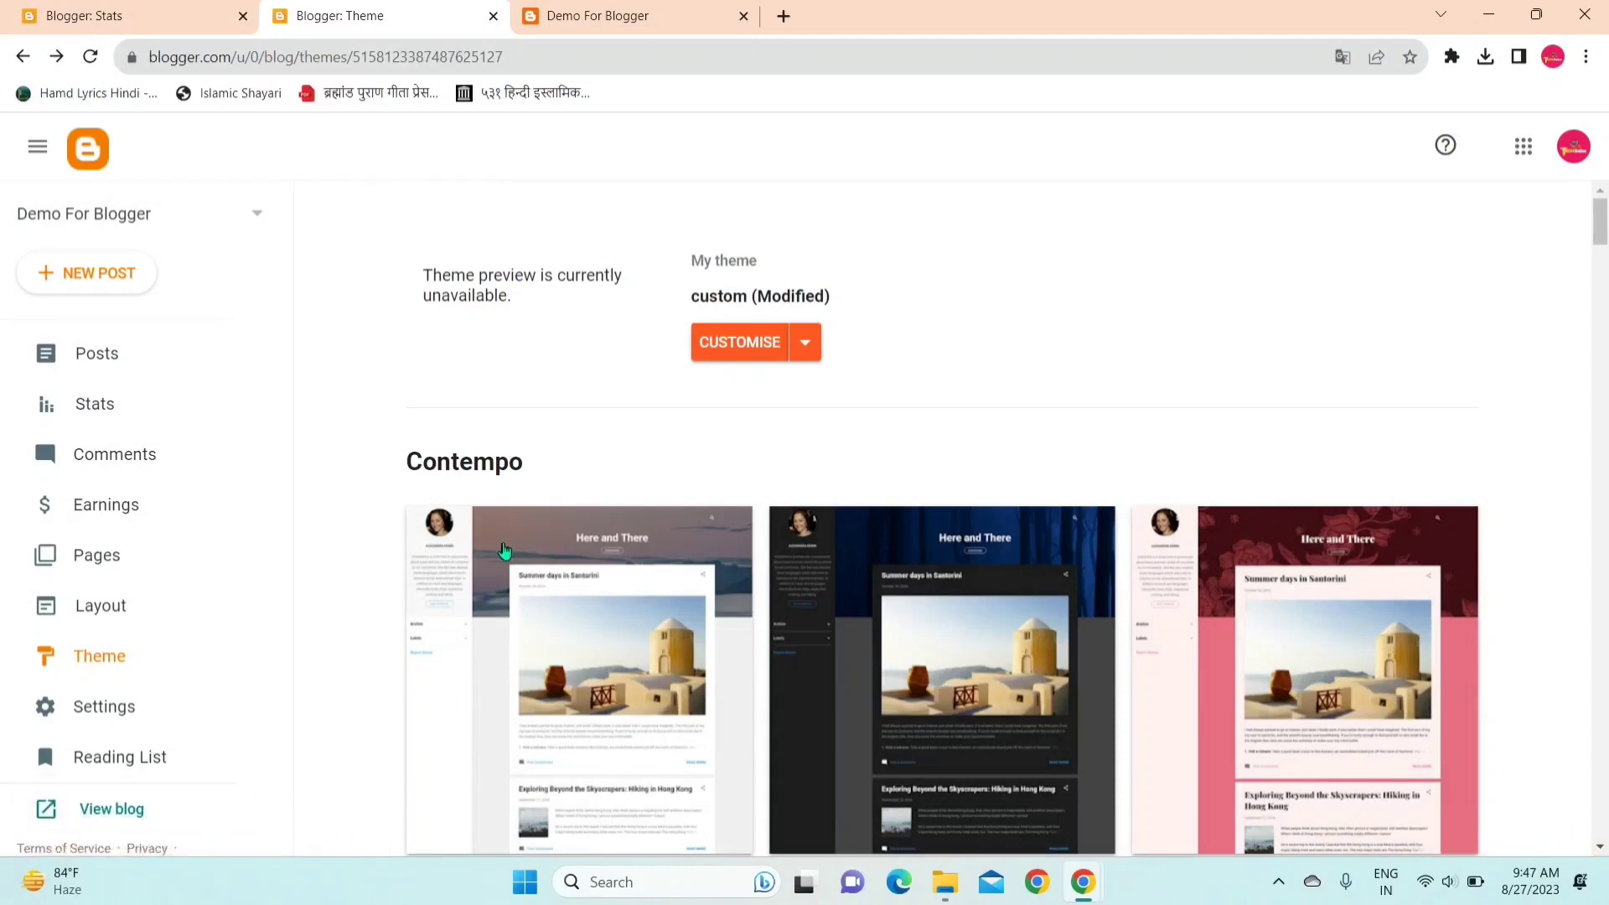
# - Reload the live Demo For Blogger site and look through the page in its new theme
pyautogui.click(634, 10)
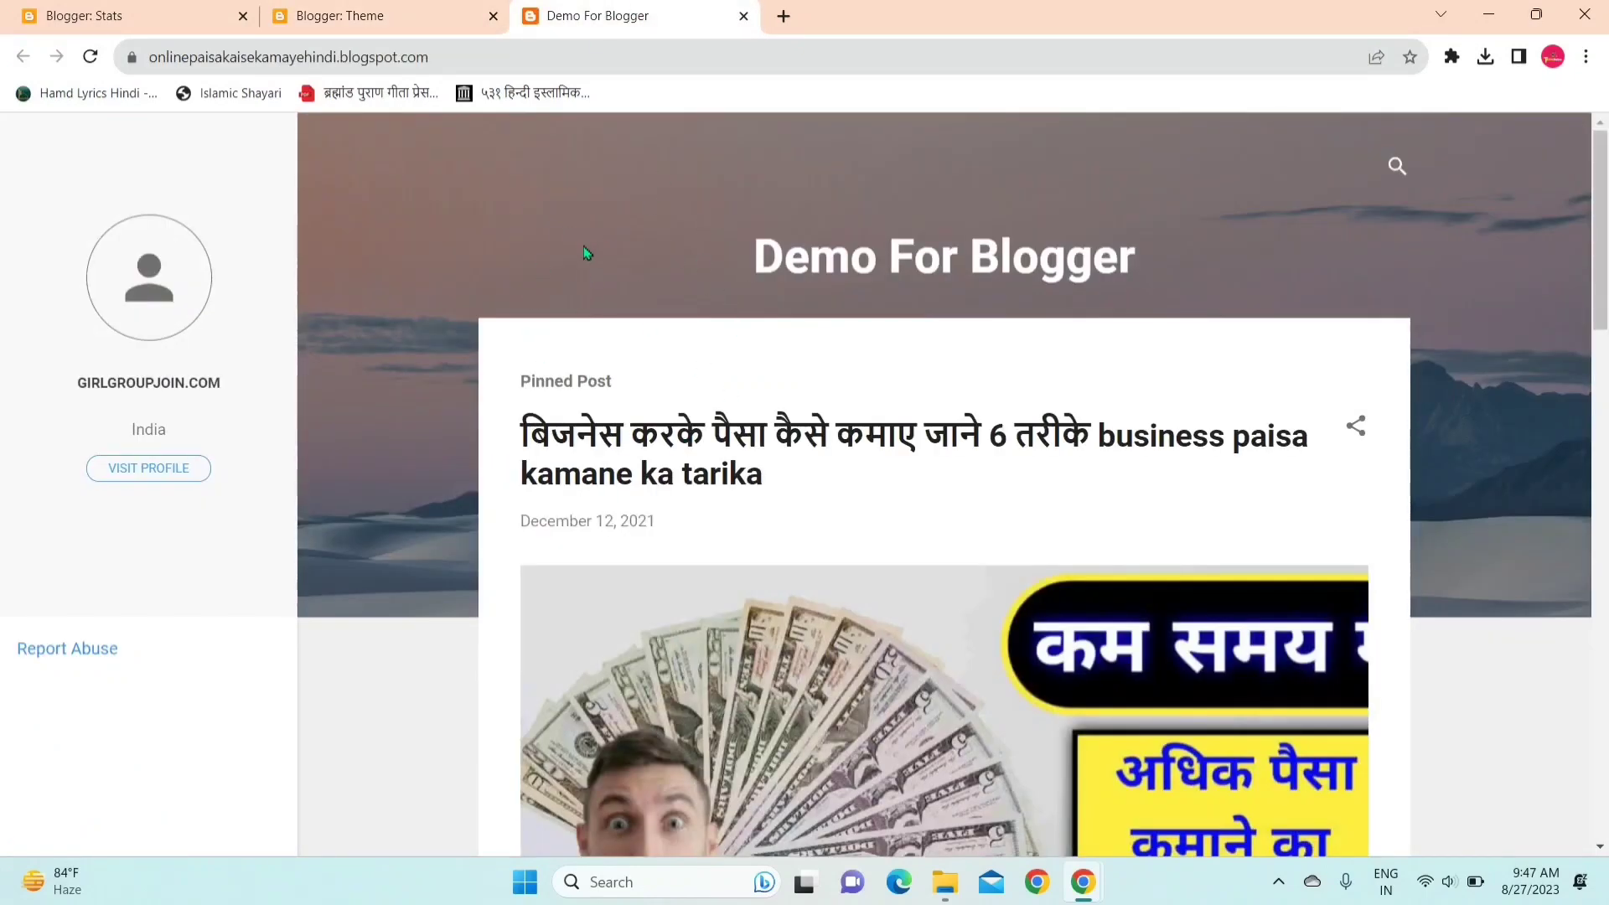
pyautogui.click(90, 59)
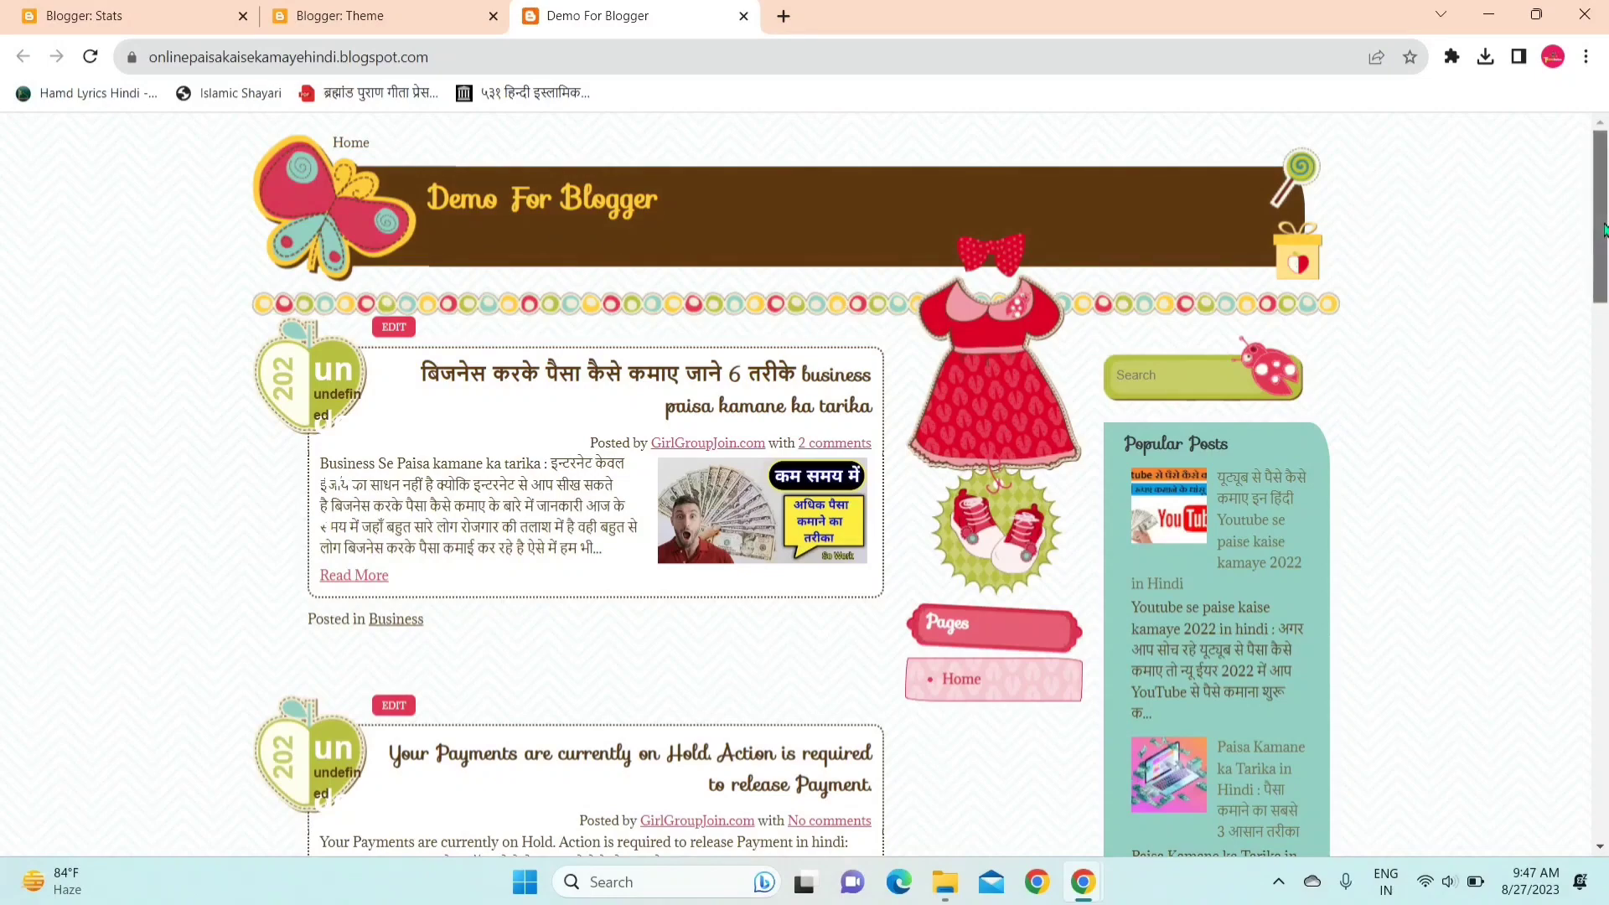
pyautogui.scroll(-10, 1449, 378)
pyautogui.scroll(-15, 1449, 378)
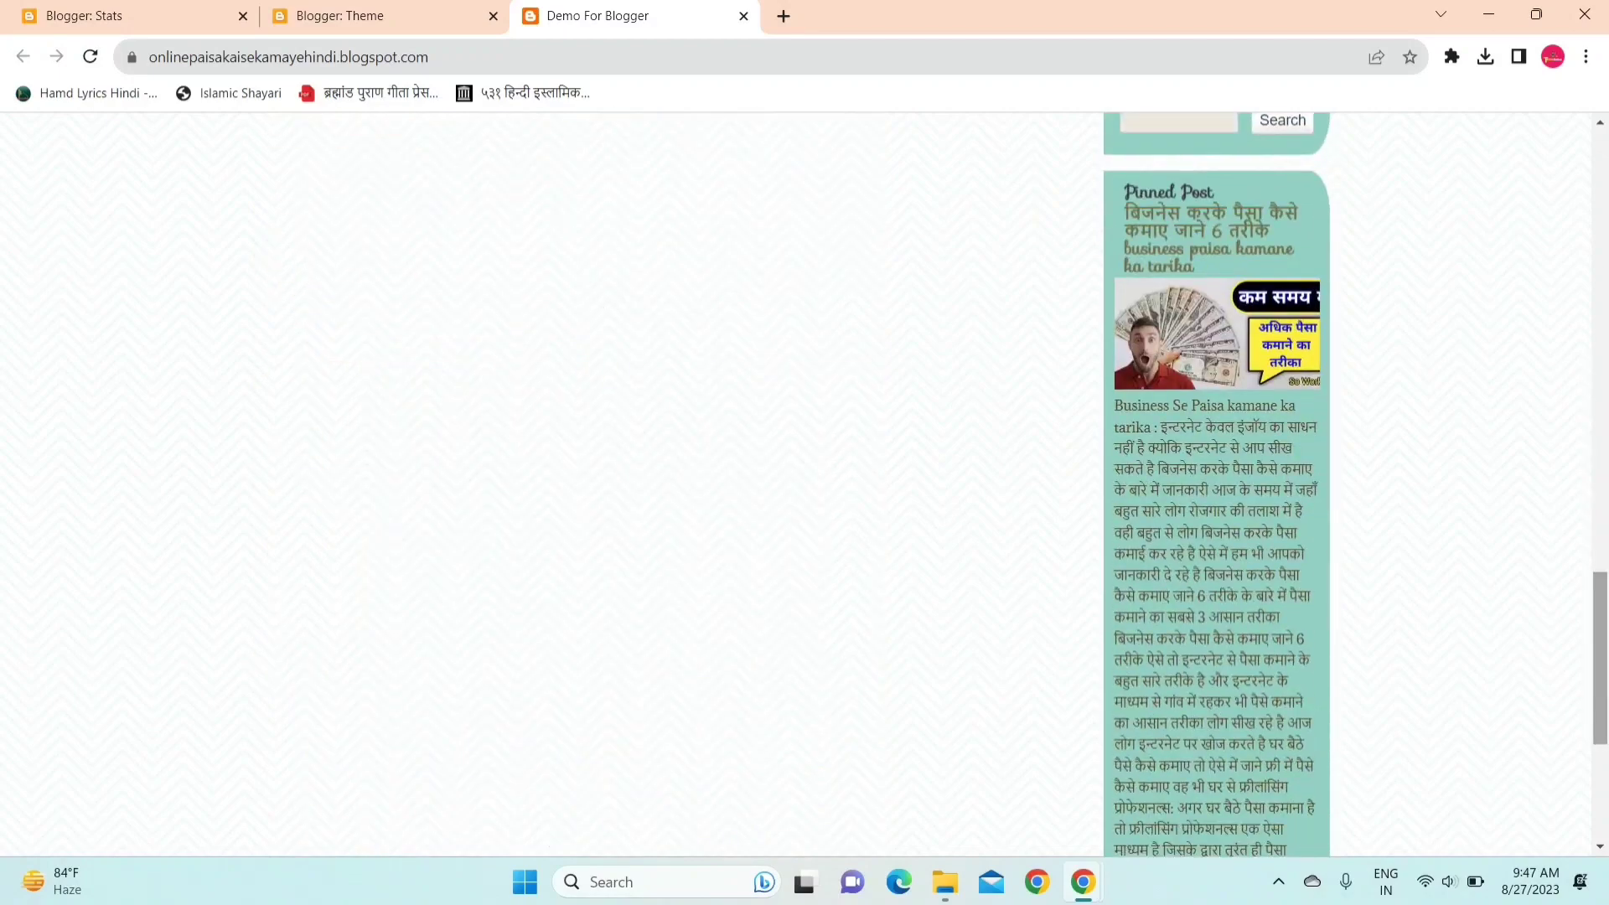